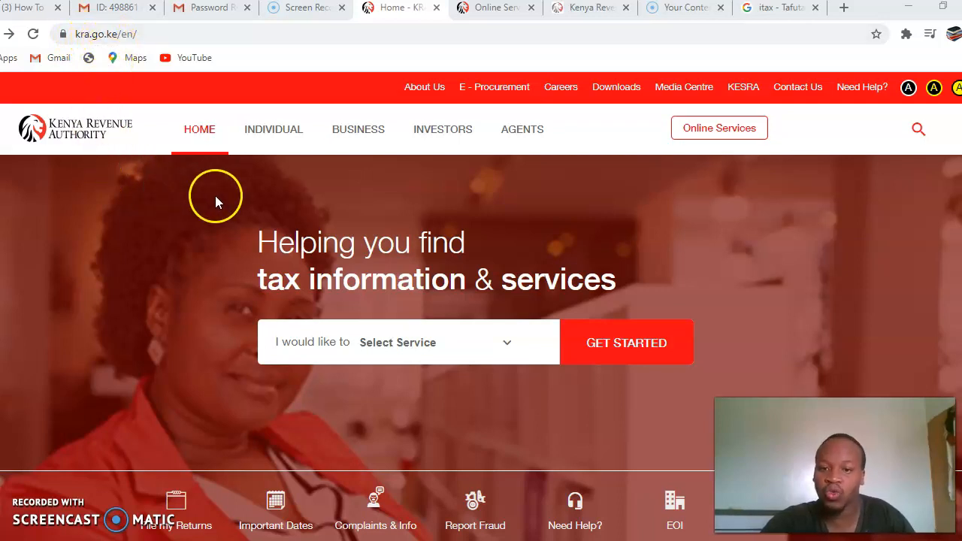
Browse the KRA Online Services page's Investors and Business menus, then bring up the iTax login page
click(487, 9)
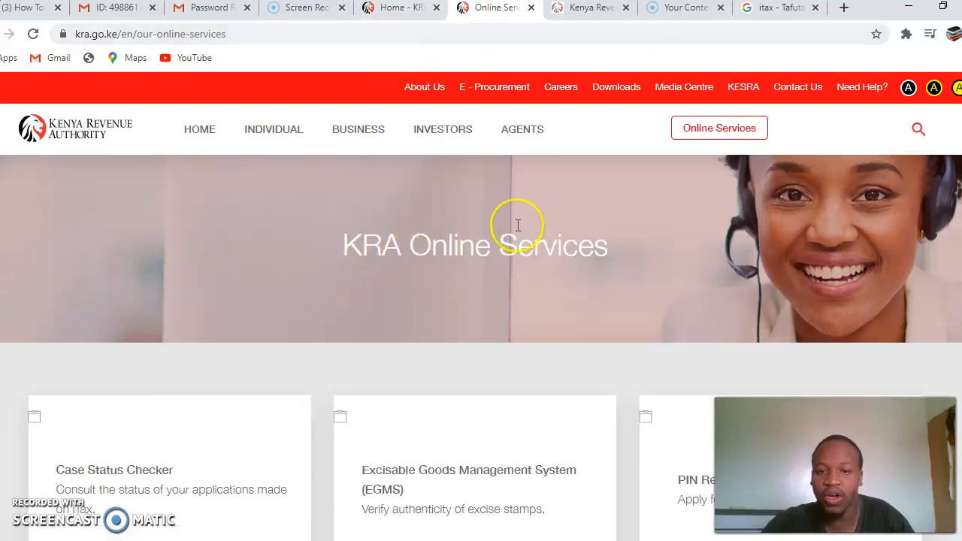
mouse_move(439, 134)
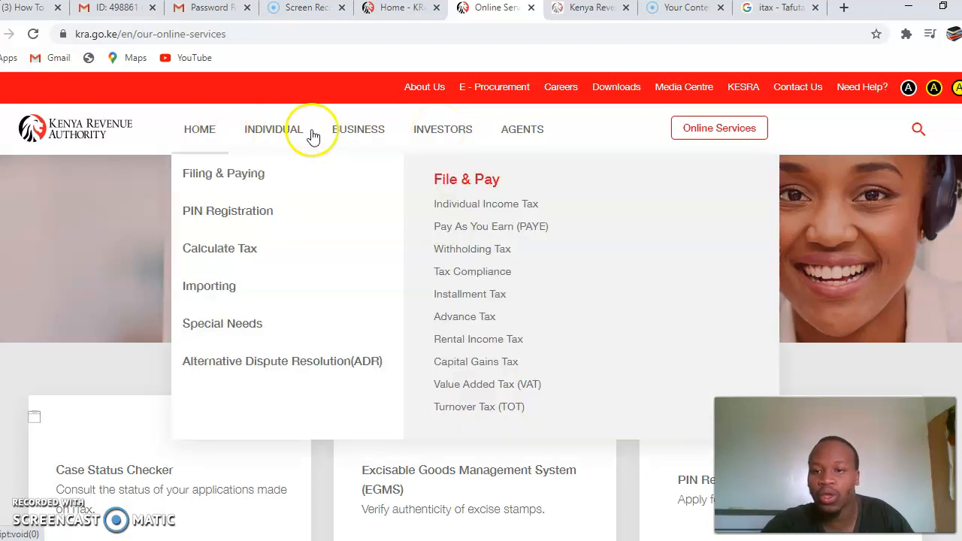
mouse_move(325, 139)
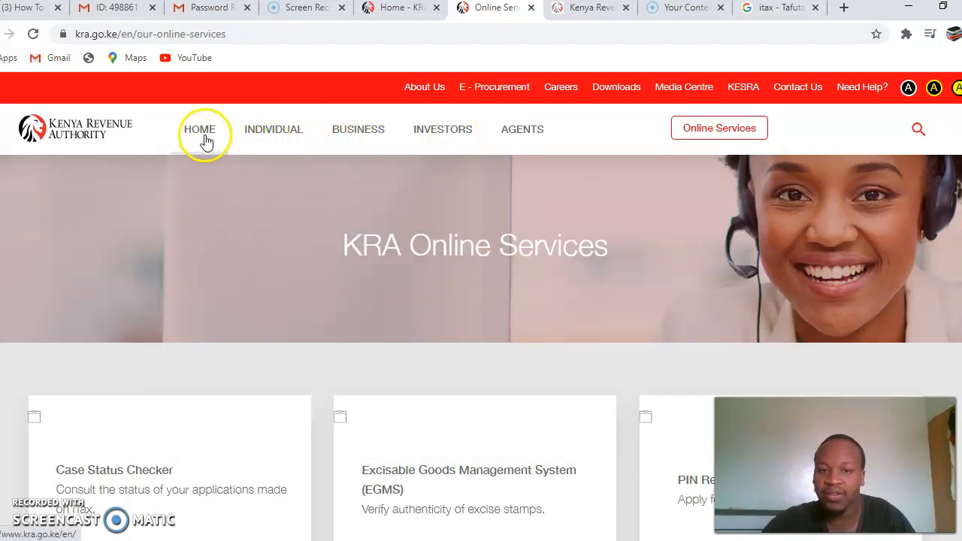
click(593, 9)
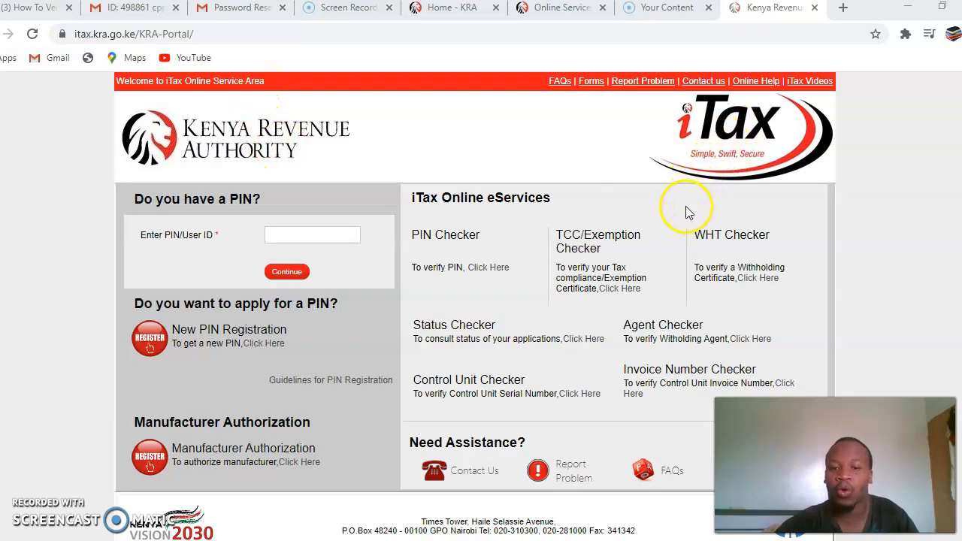
Paste the taxpayer PIN into the PIN/User ID field and continue to the password login form
click(316, 237)
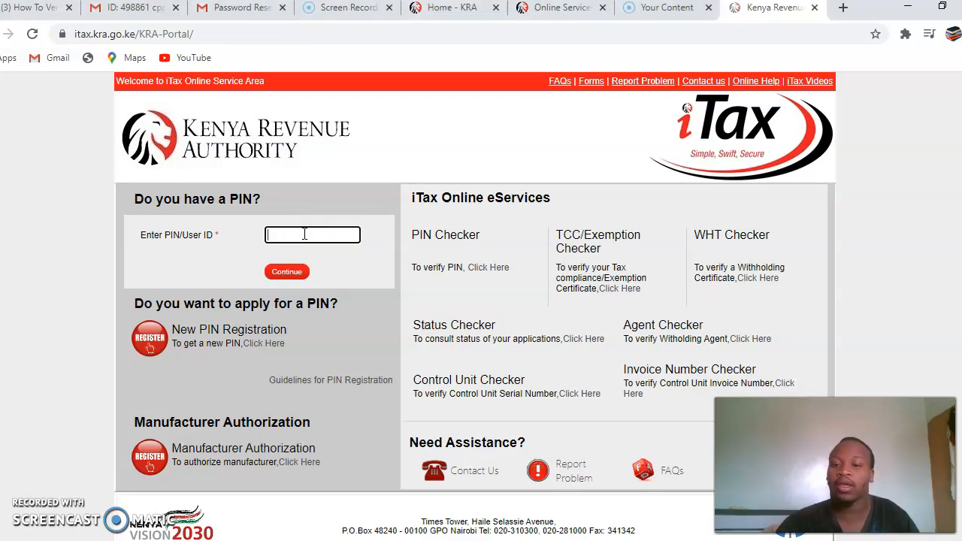
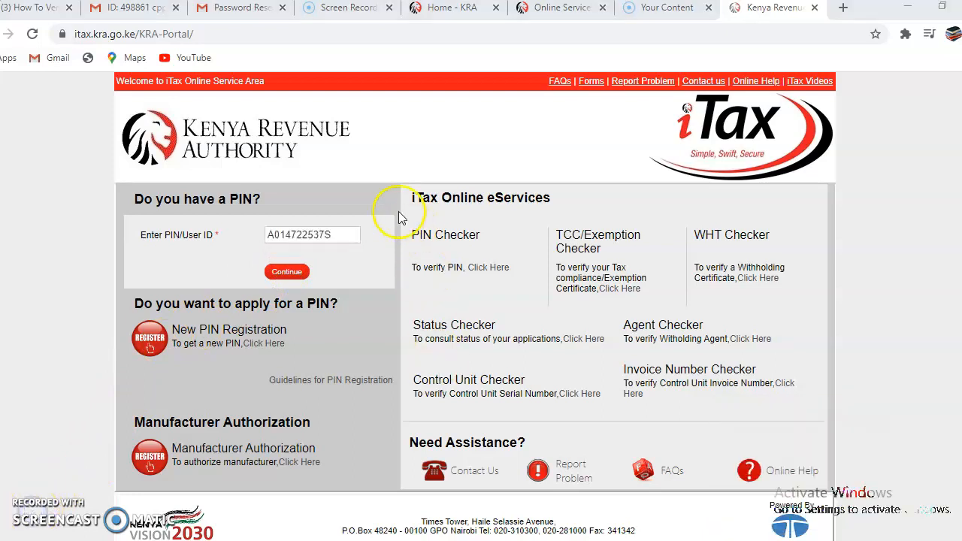
click(299, 275)
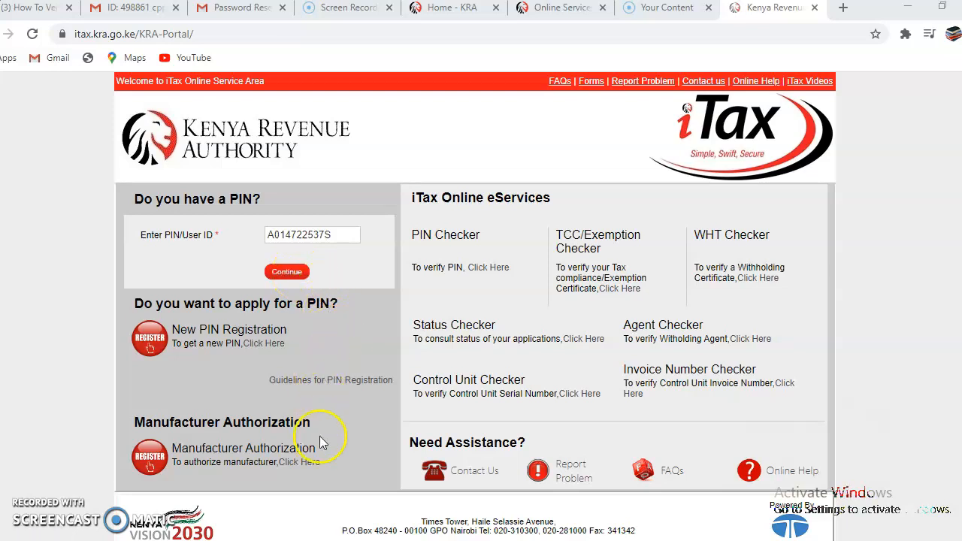
click(290, 273)
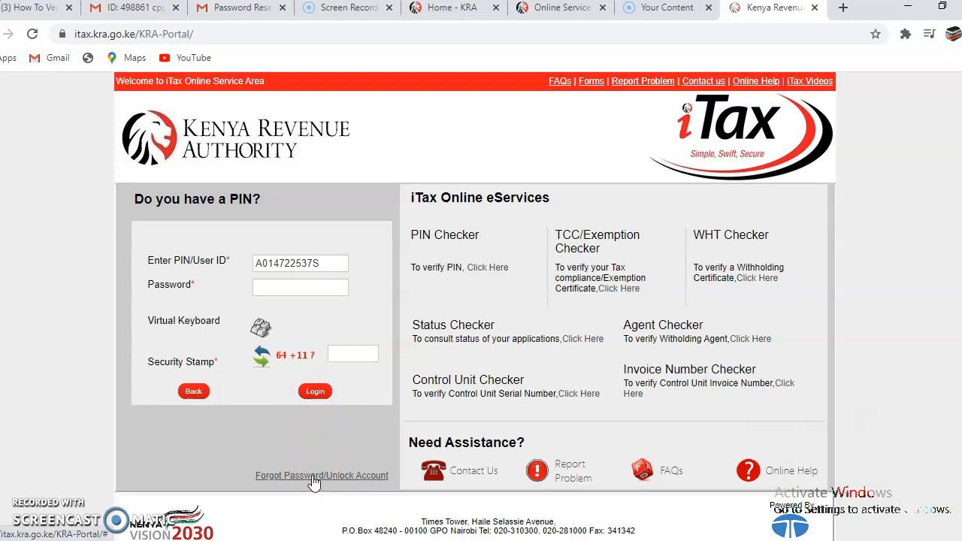
Answer the security stamp with 75 and attempt login, dismissing the missing-password alerts
click(347, 356)
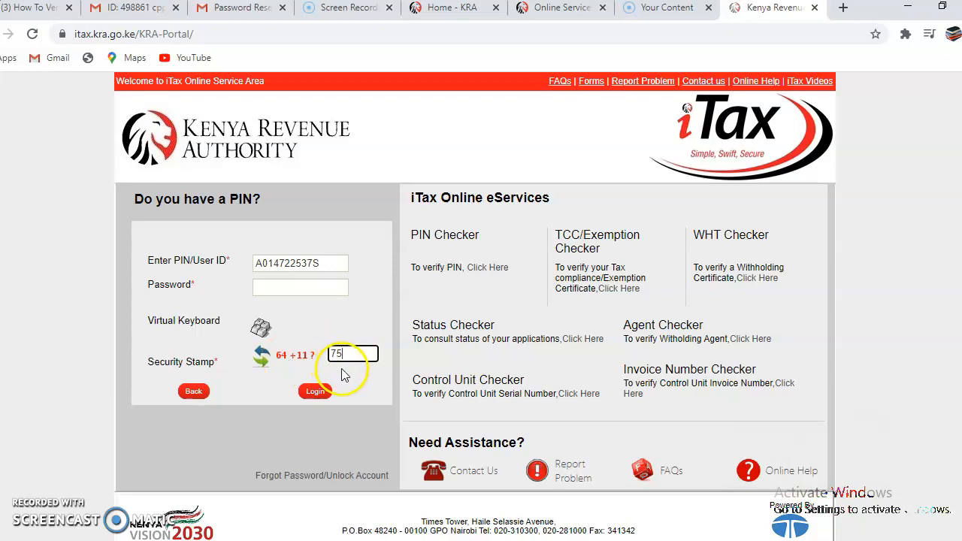
click(321, 400)
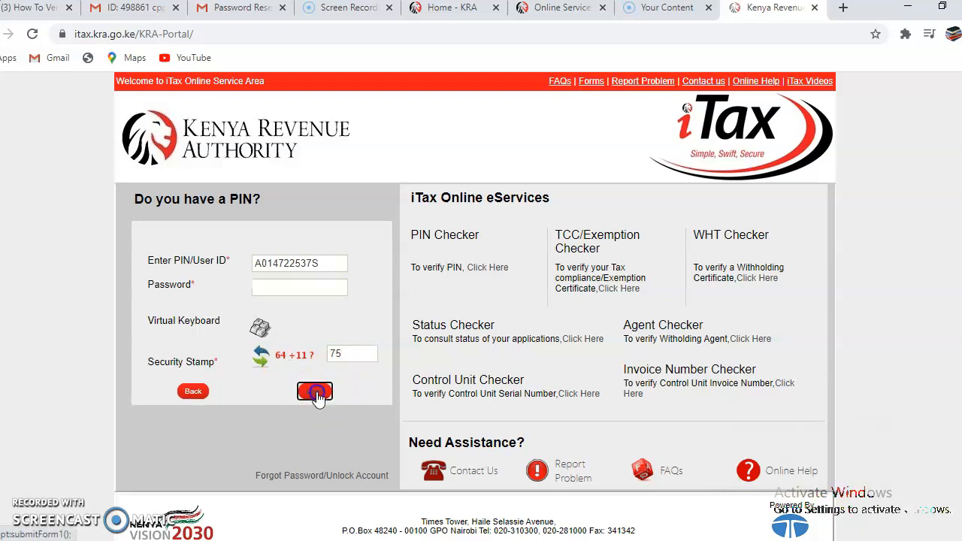
click(618, 123)
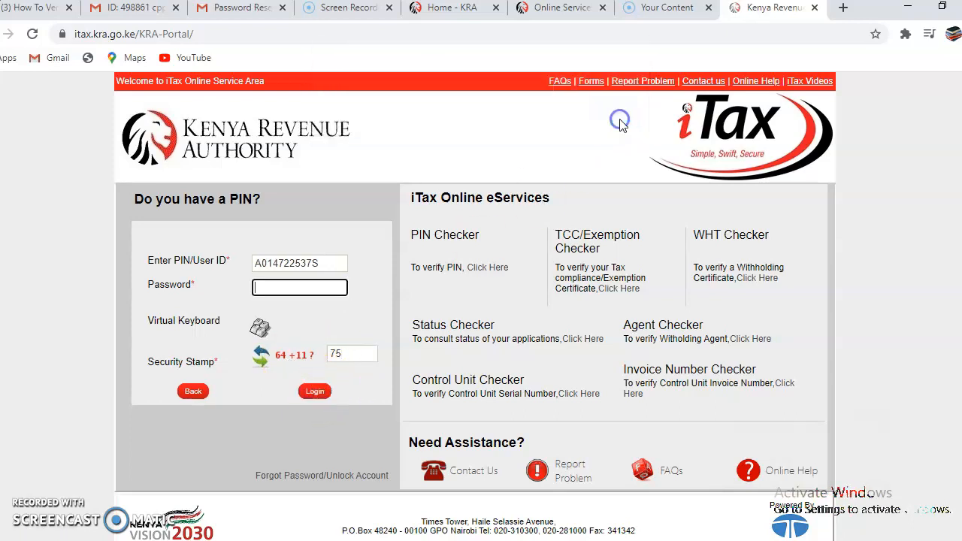
click(318, 400)
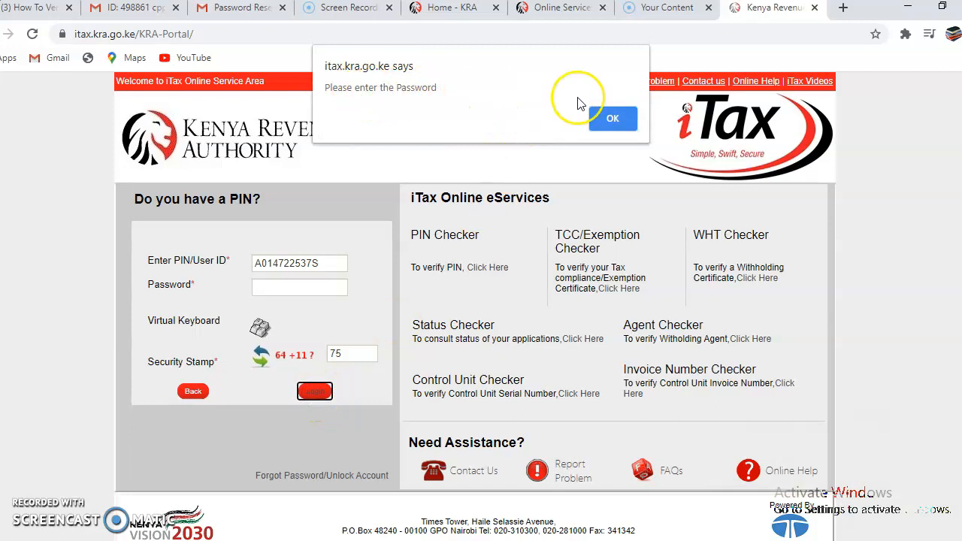
click(615, 118)
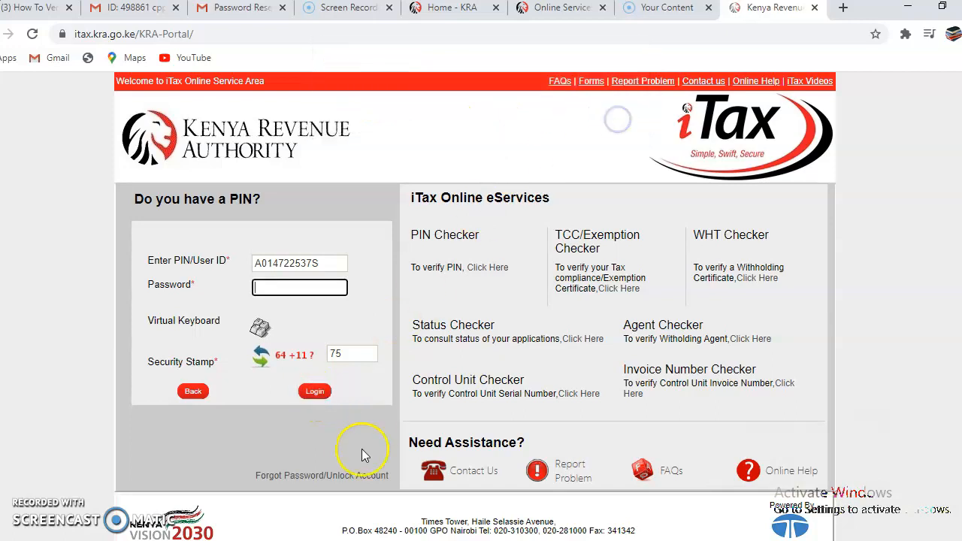
Submit a Forgot Password/Unlock Account request with security stamp answer 97
click(310, 477)
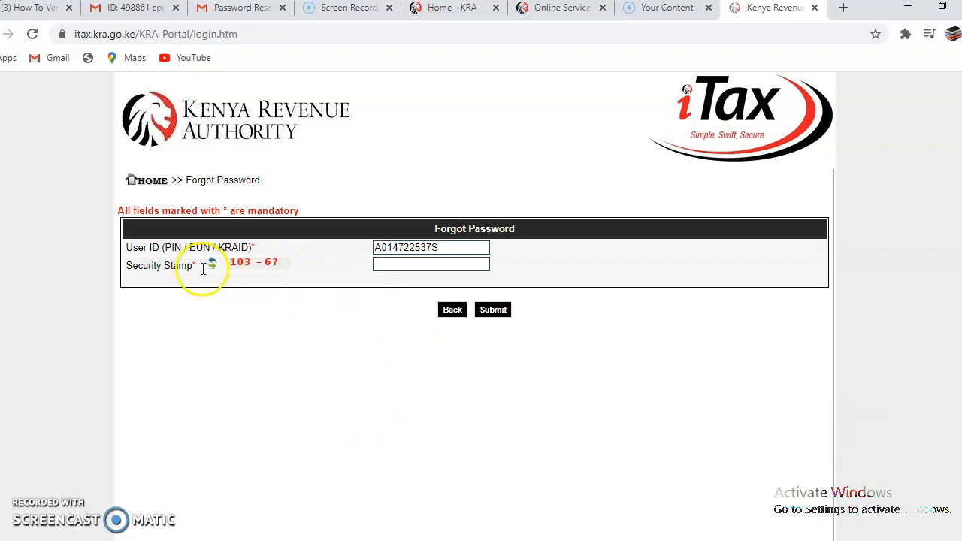
click(406, 265)
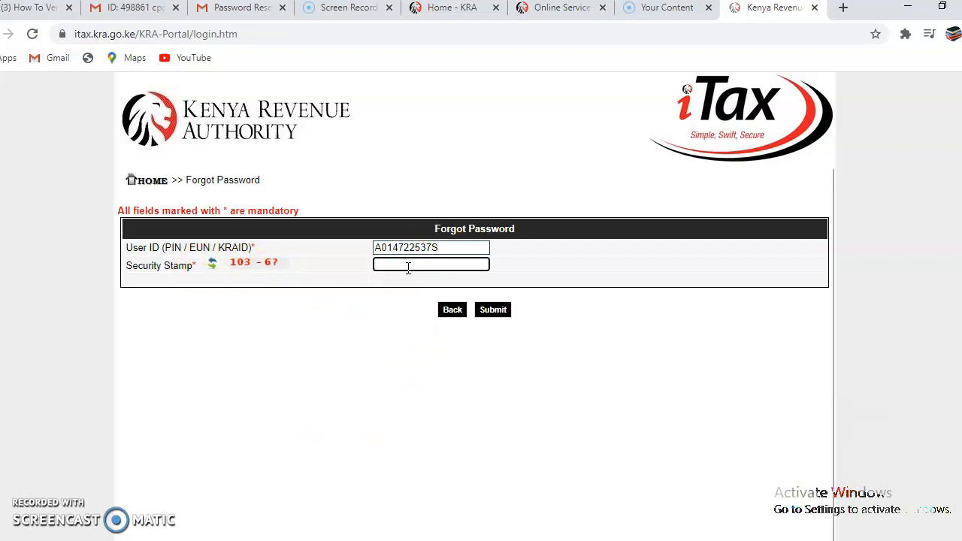
text(96)
key(BackSpace)
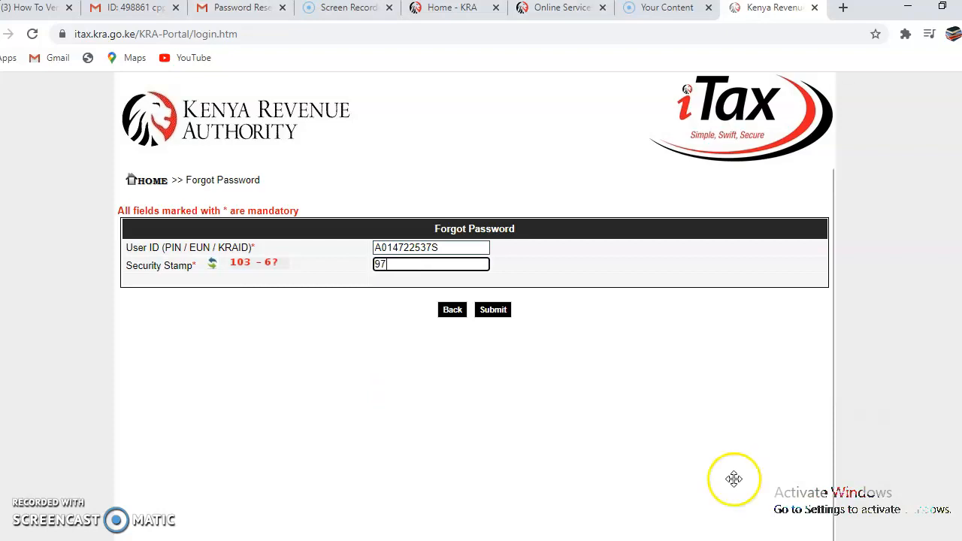
click(498, 311)
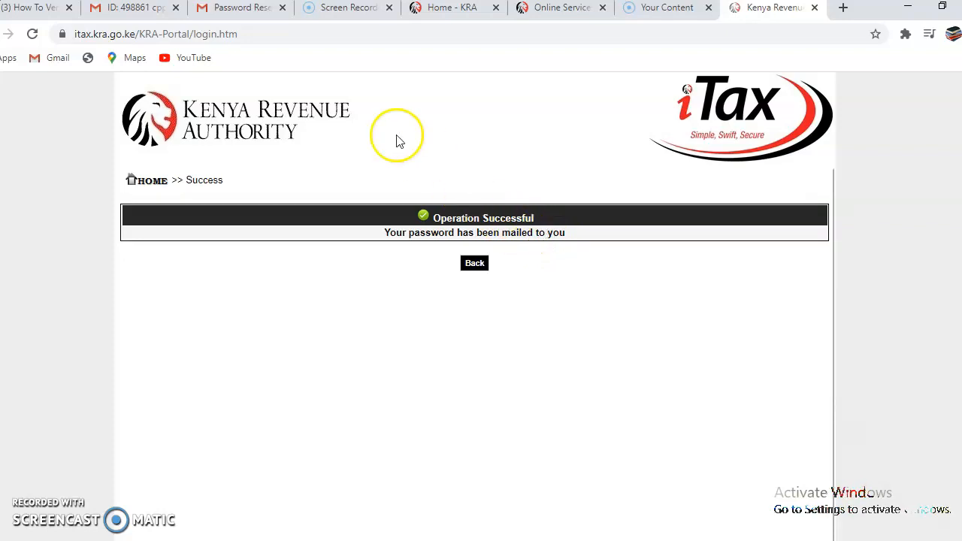
Read the newest KRA Password Reset email in Gmail, then return to the iTax login page
click(235, 9)
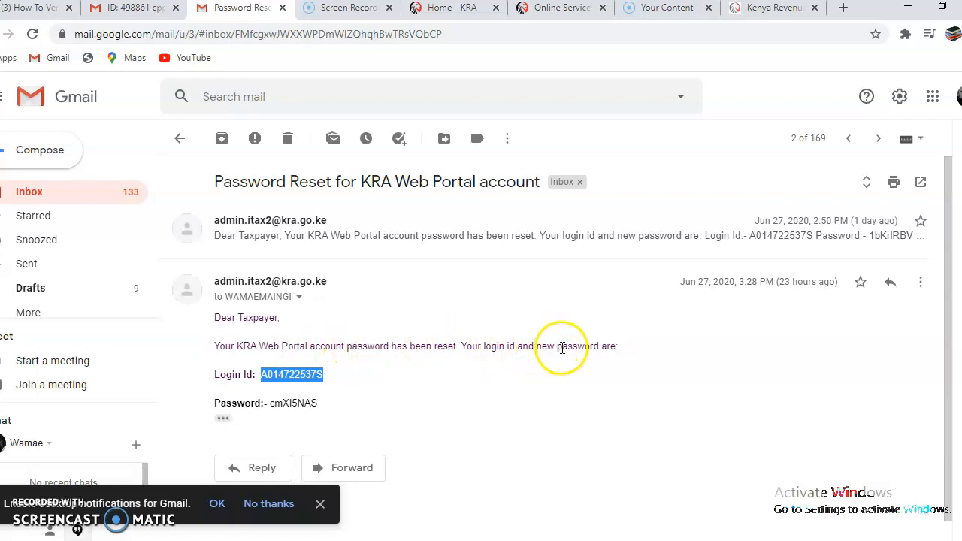
click(188, 143)
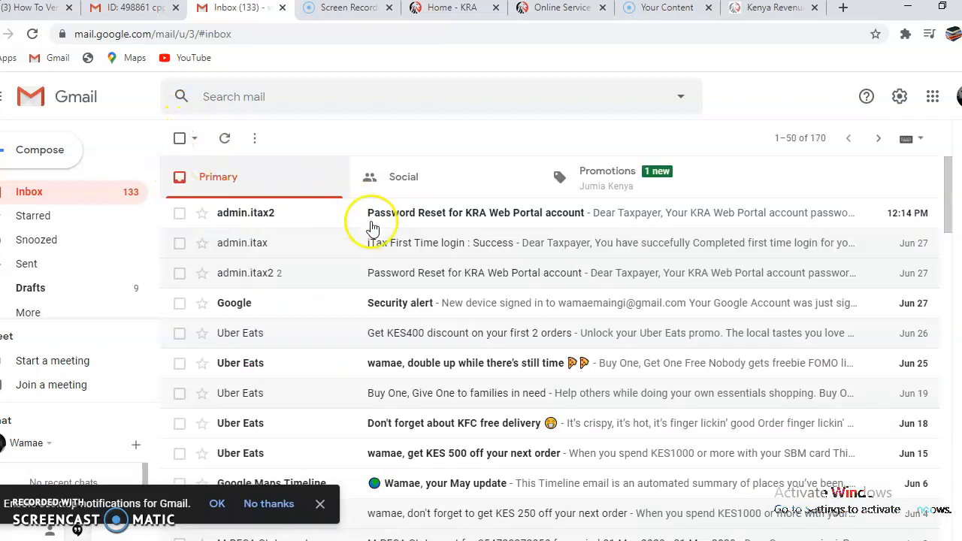
click(492, 216)
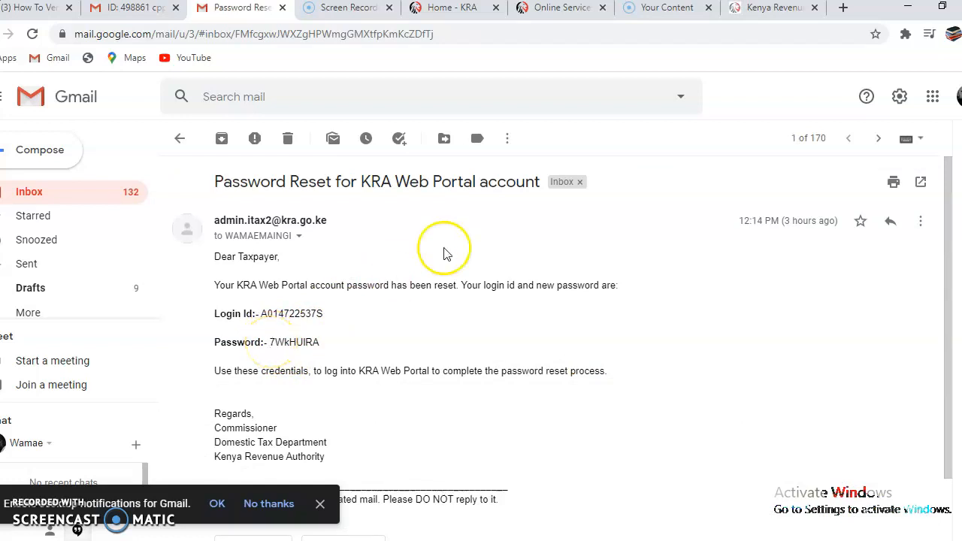
click(744, 9)
click(475, 263)
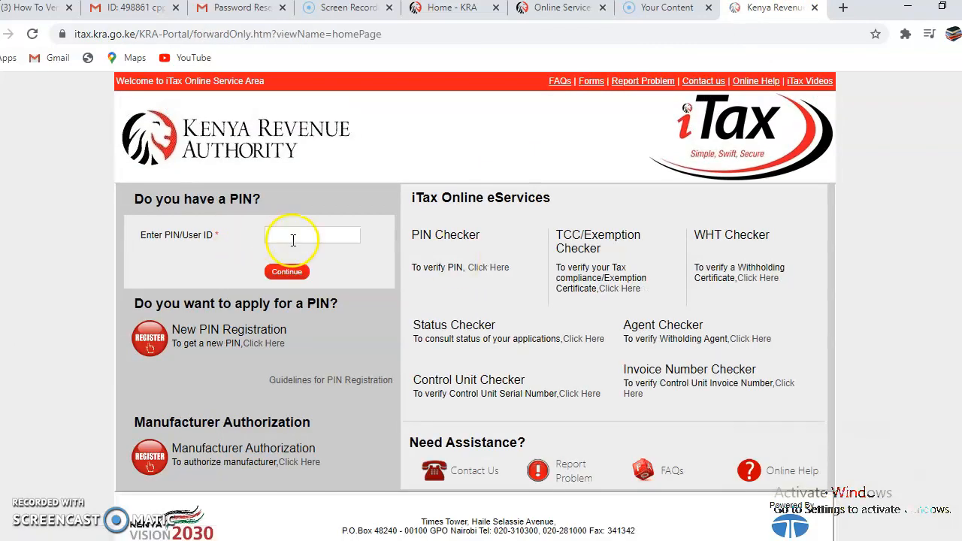
Paste the taxpayer PIN, continue, and focus the Password field on the iTax login form
click(292, 236)
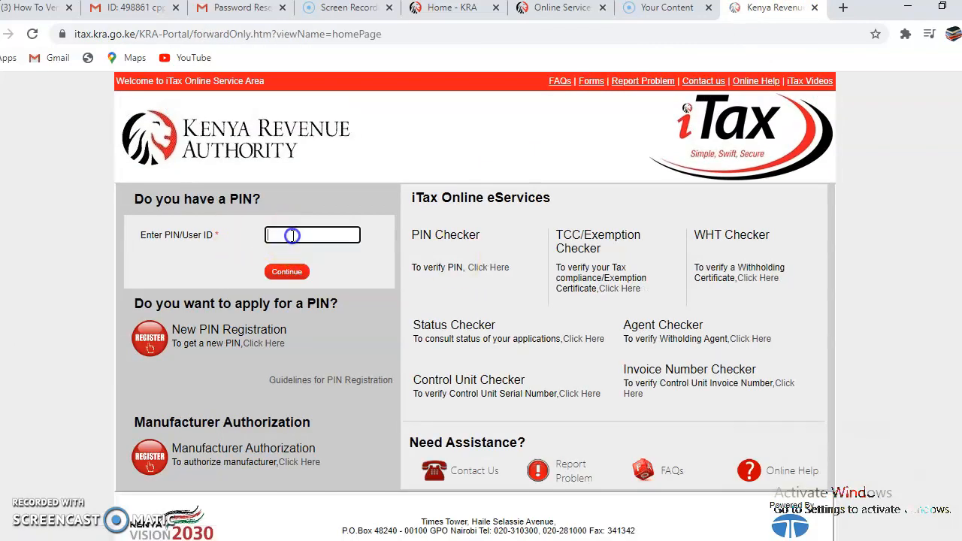
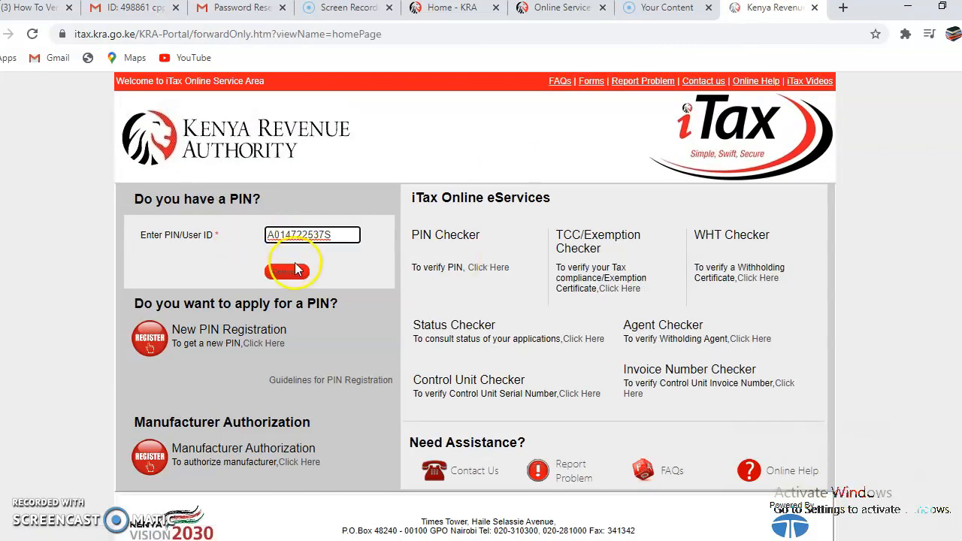
click(292, 272)
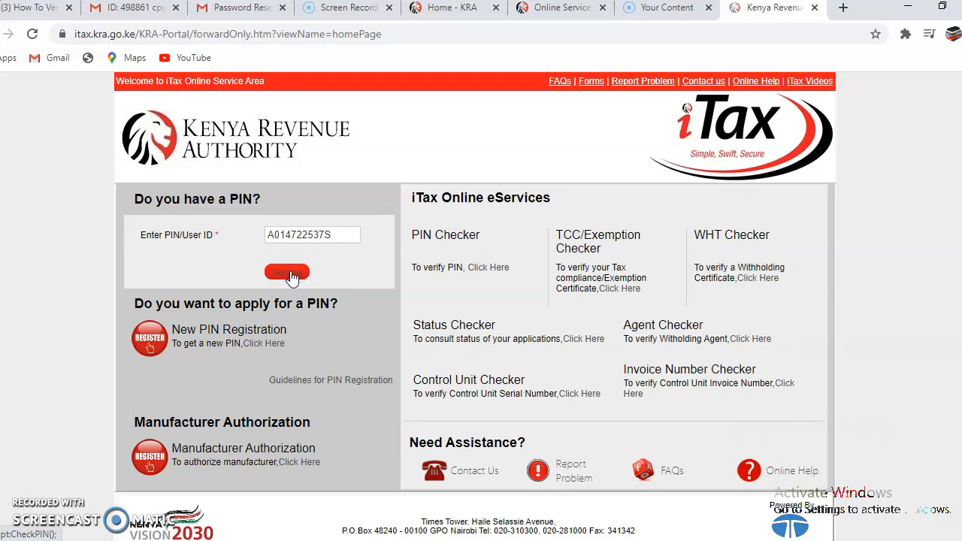
click(264, 286)
click(278, 291)
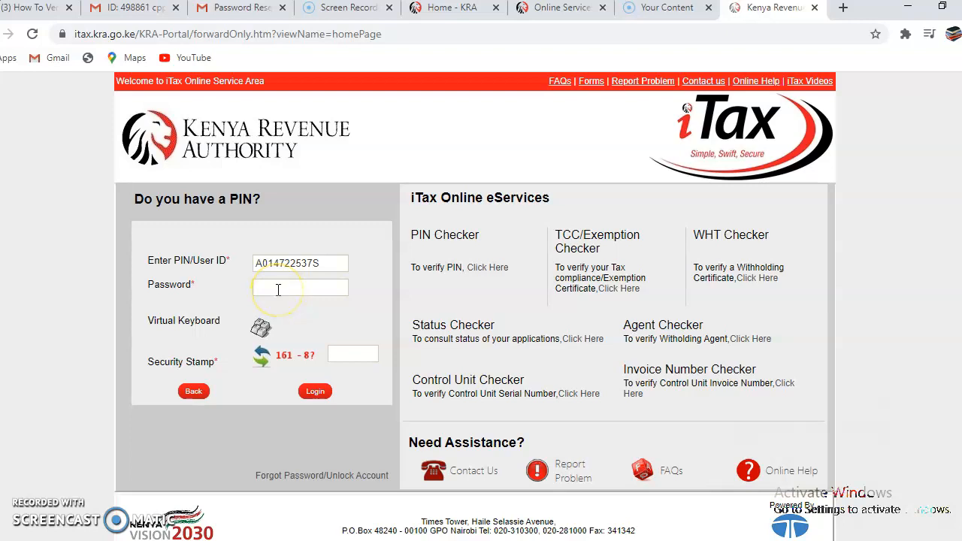
click(241, 7)
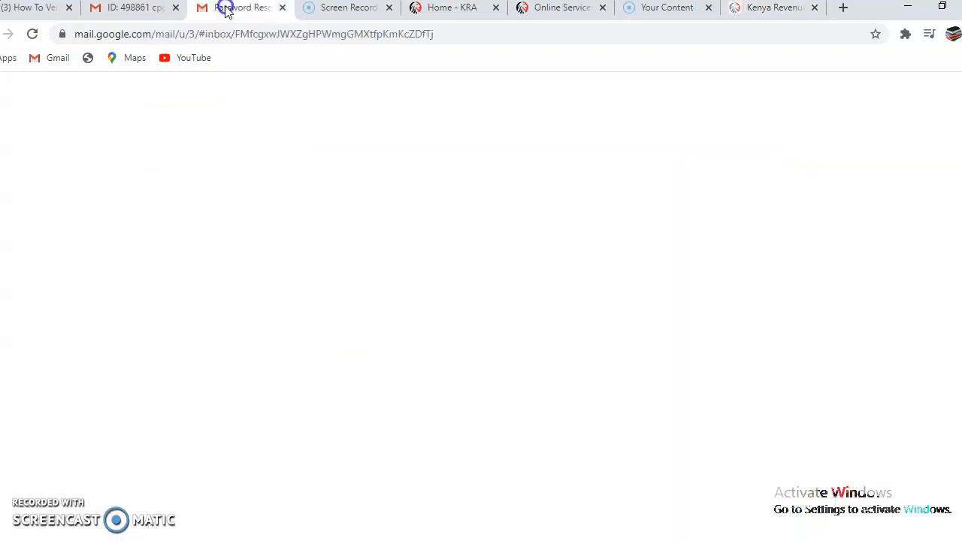
drag(267, 342, 328, 361)
click(359, 334)
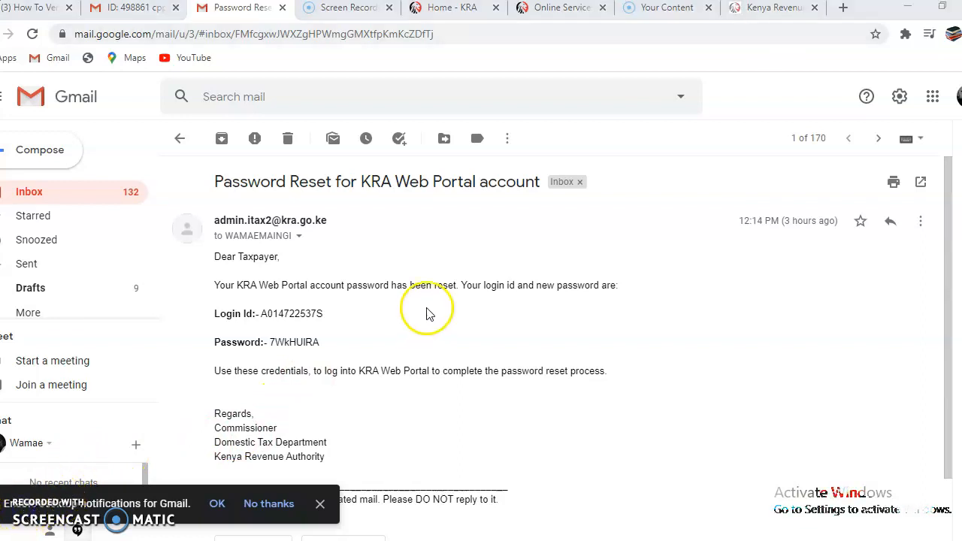
click(778, 9)
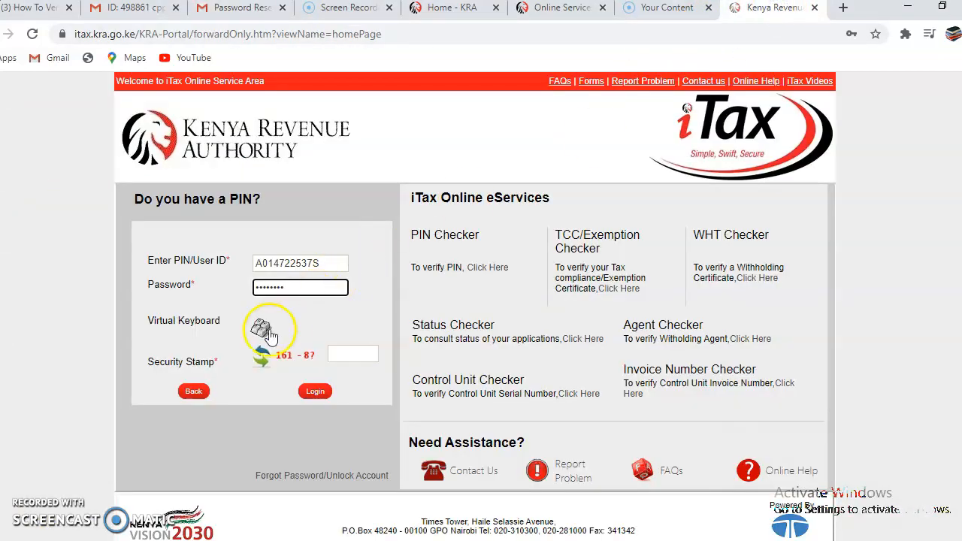
click(351, 353)
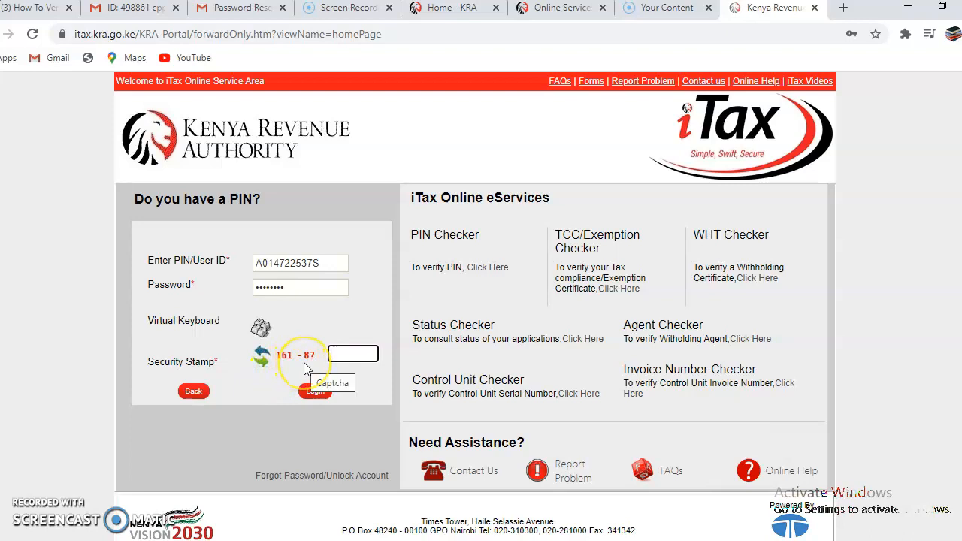
text(53)
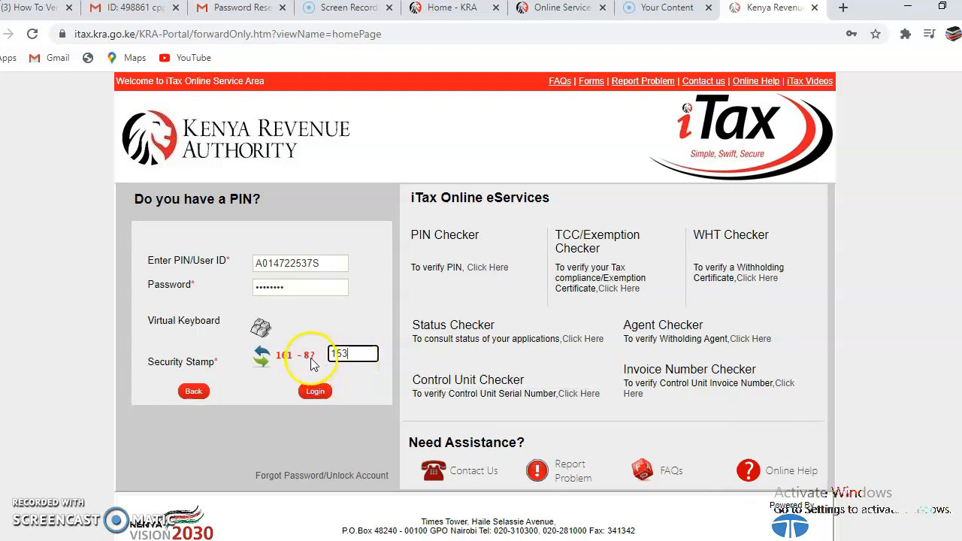
click(316, 388)
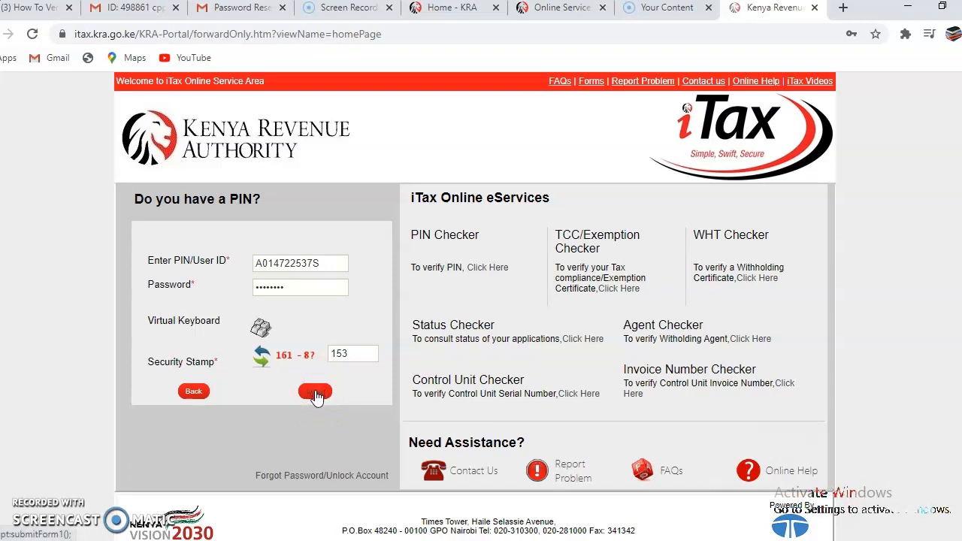
click(314, 395)
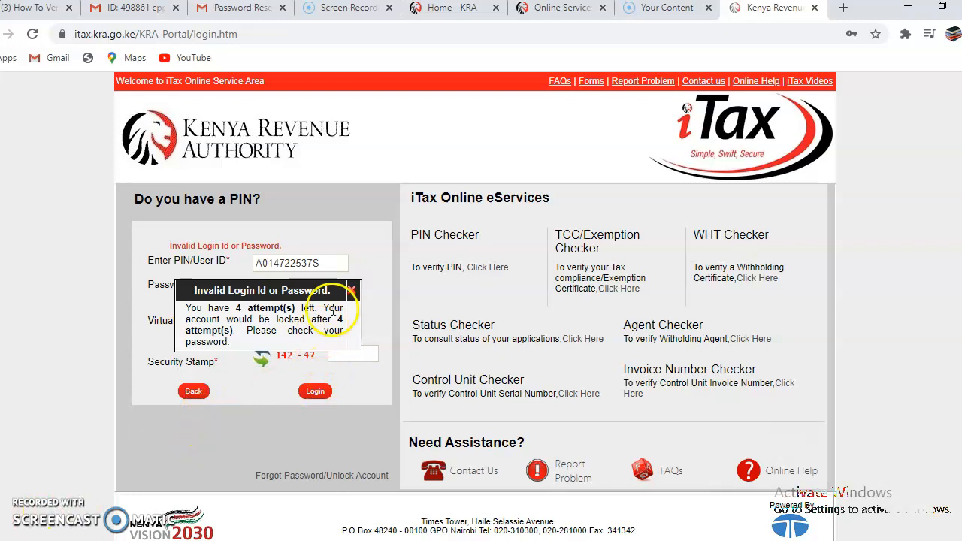
Dismiss the Invalid Login warning, reach the First Time Login form, and reopen the reset email
click(351, 289)
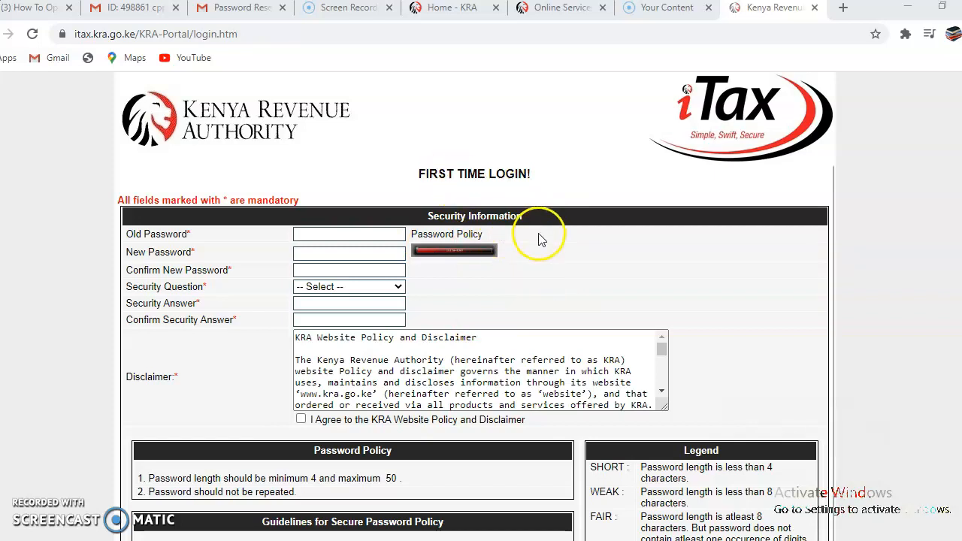
scroll(538, 240, down, 1)
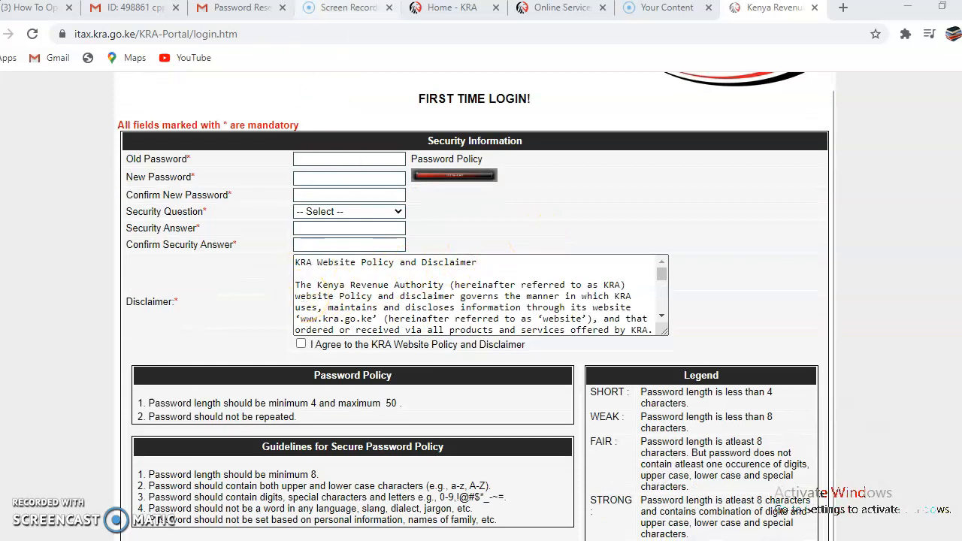
click(240, 8)
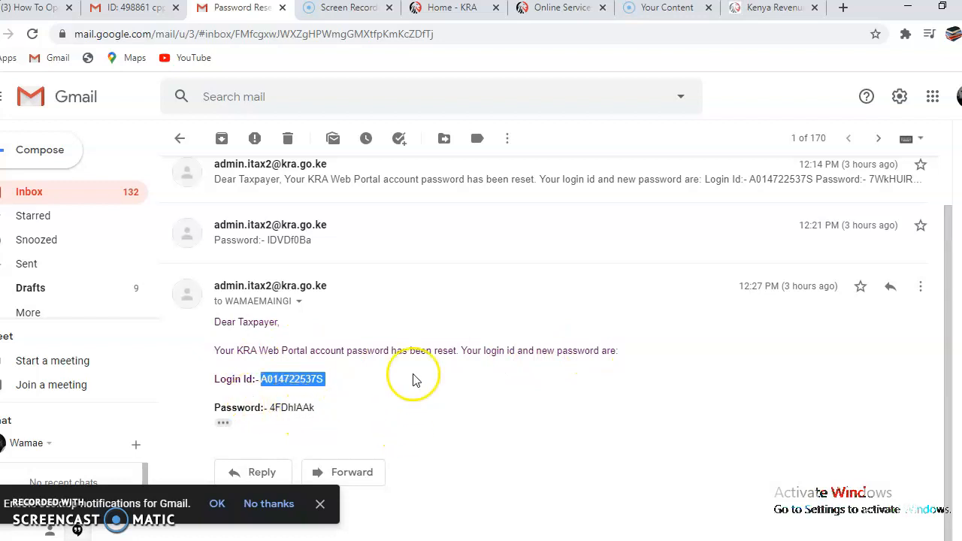
Return to the iTax First Time Login form and open its security question list
click(752, 9)
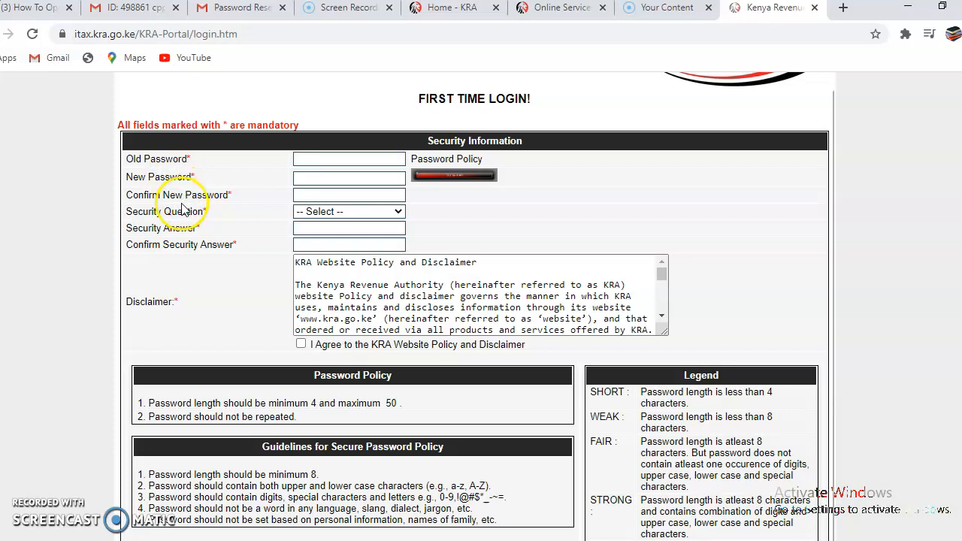
click(399, 214)
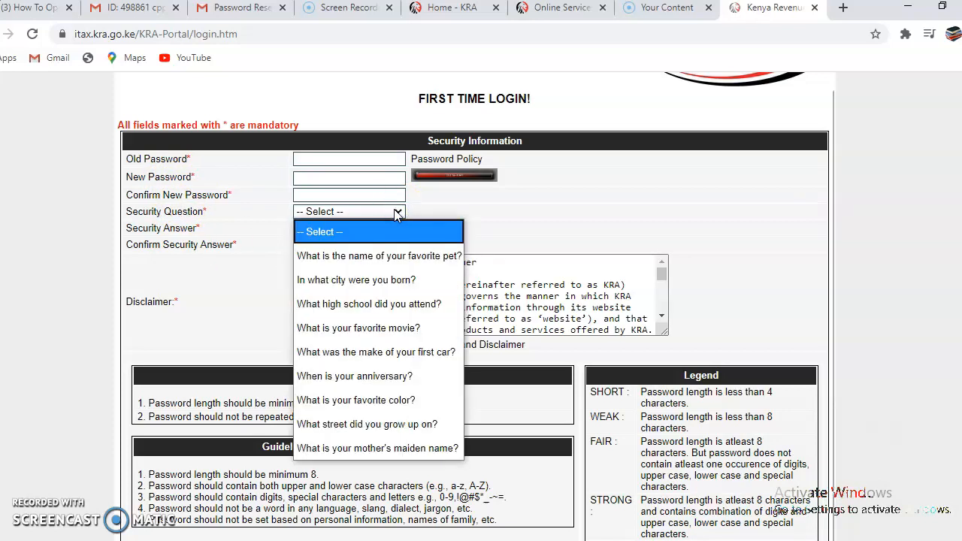
Choose 'What is your favorite color?' as the security question, then enter and confirm its answer
click(391, 400)
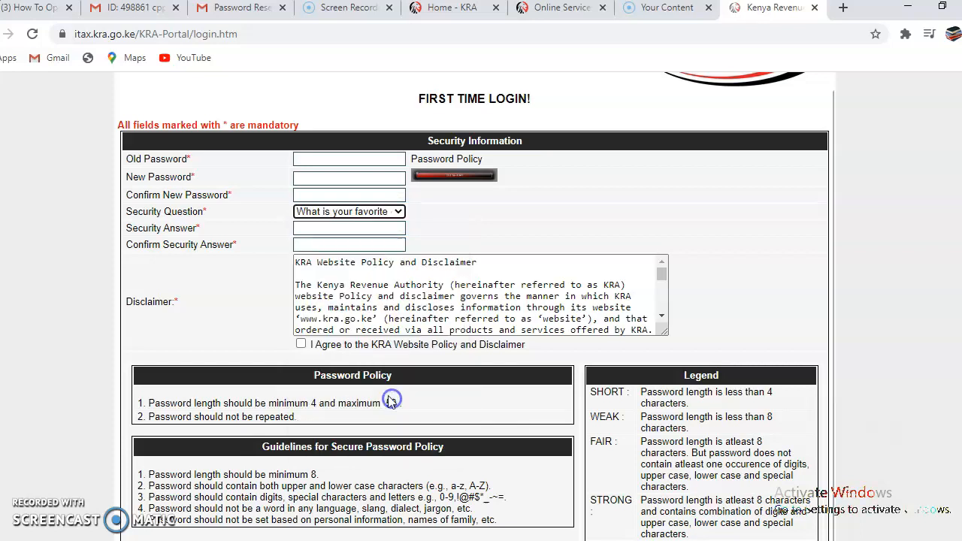
click(339, 231)
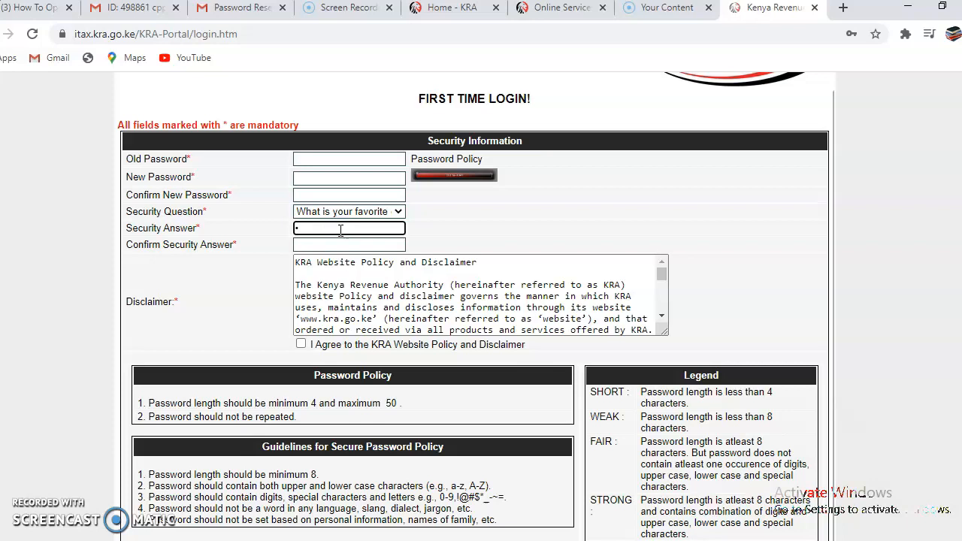
click(341, 241)
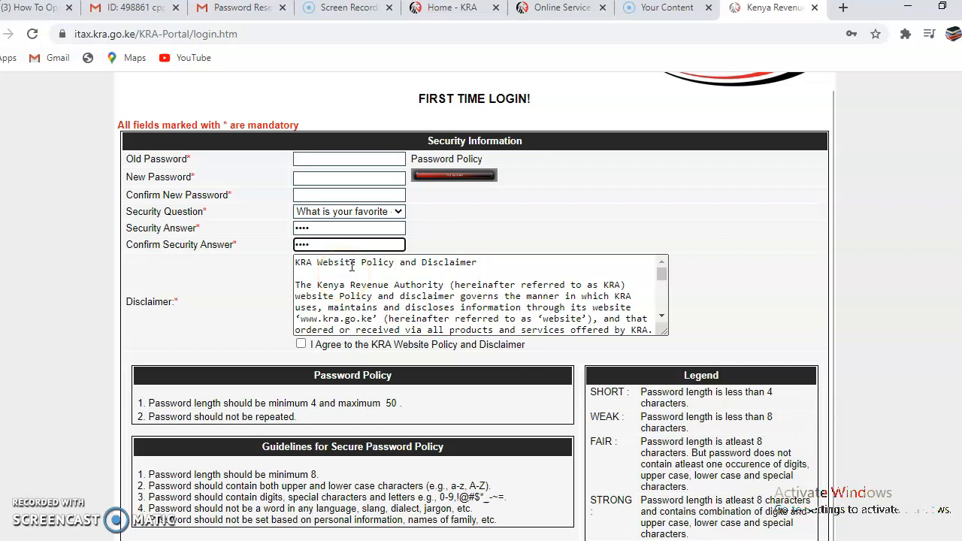
Check the registered security answer in the 'iTax First Time login : Success' email
click(239, 9)
click(179, 139)
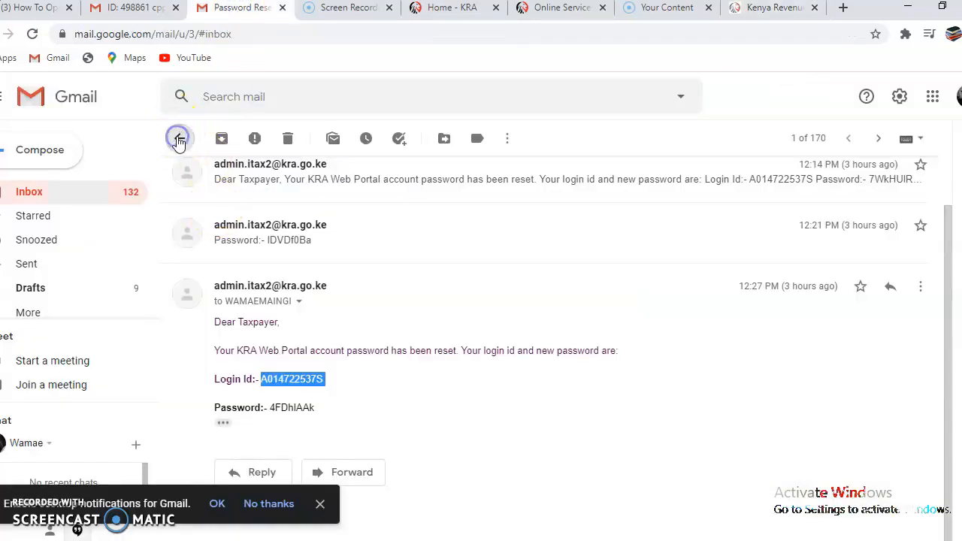
click(179, 138)
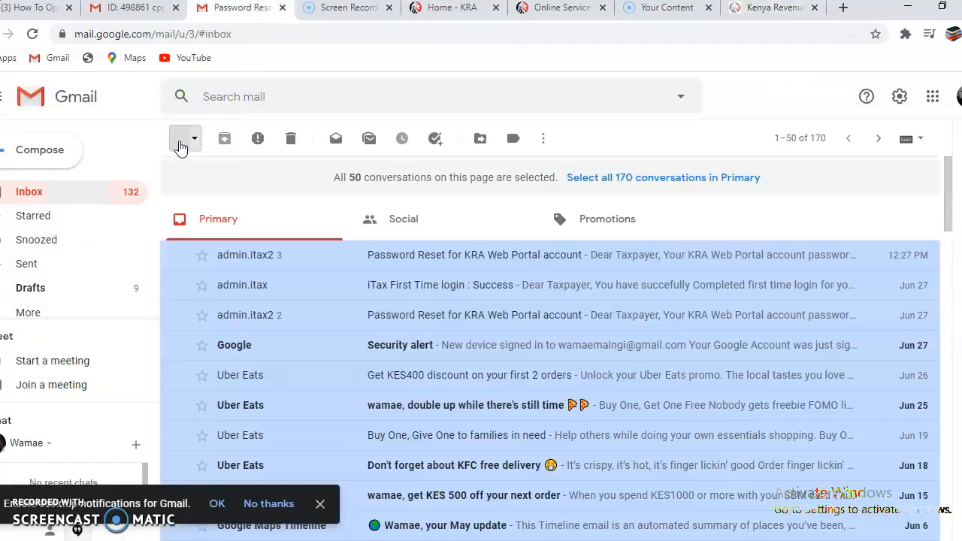
click(456, 288)
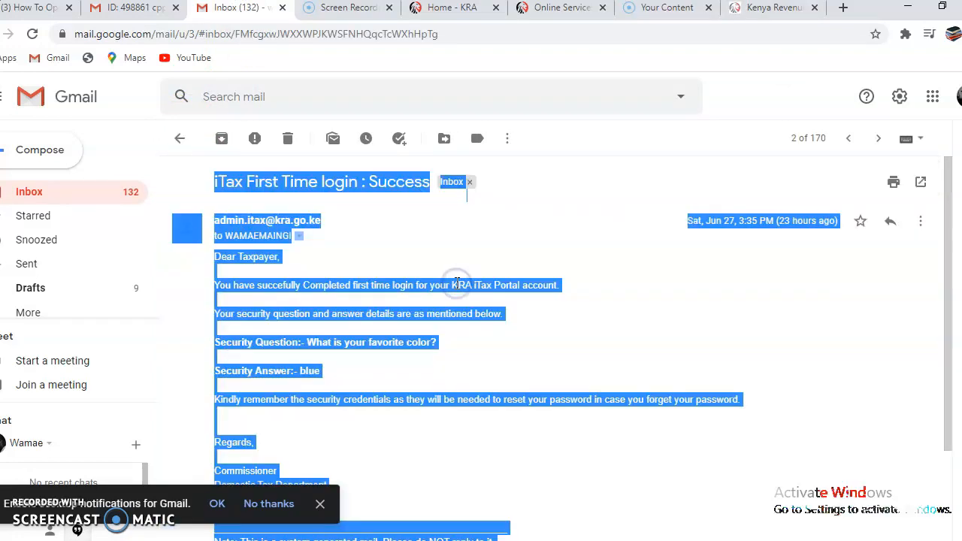
double_click(462, 358)
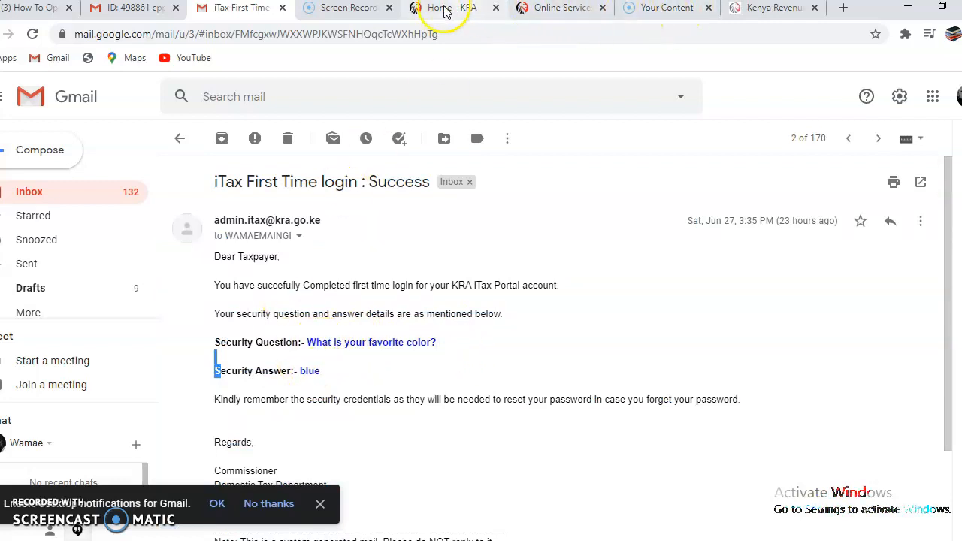
click(773, 9)
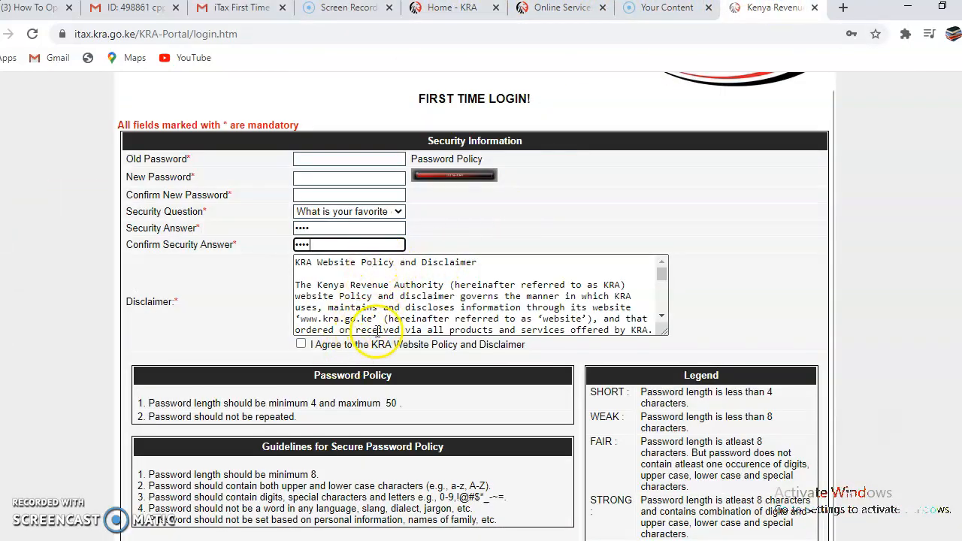
scroll(378, 331, down, 2)
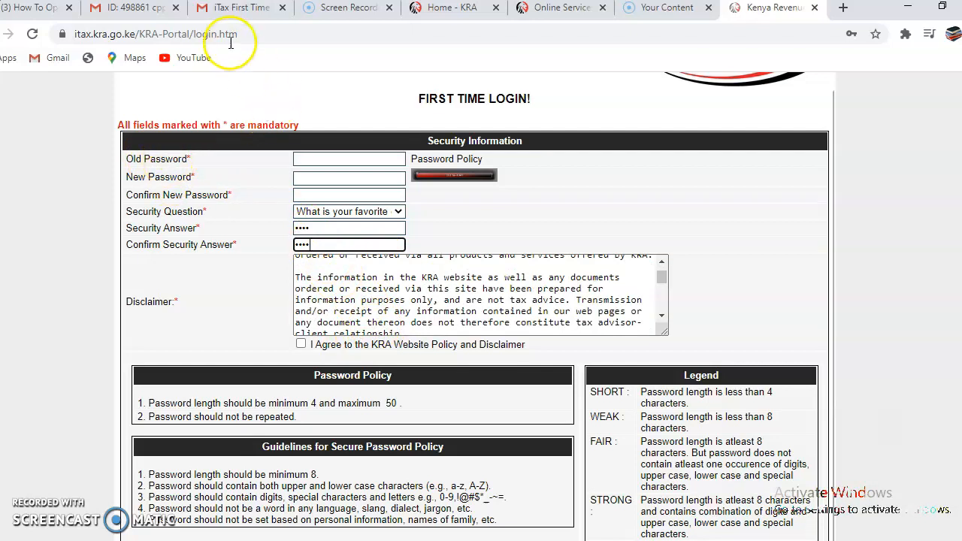
Reread the Password Reset for KRA Web Portal email, then return to the First Time Login form
click(234, 9)
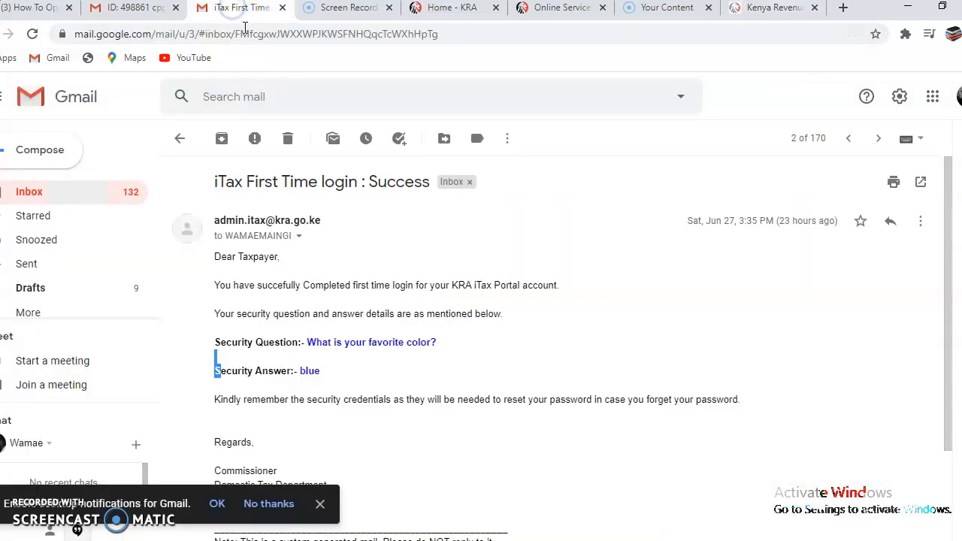
click(184, 141)
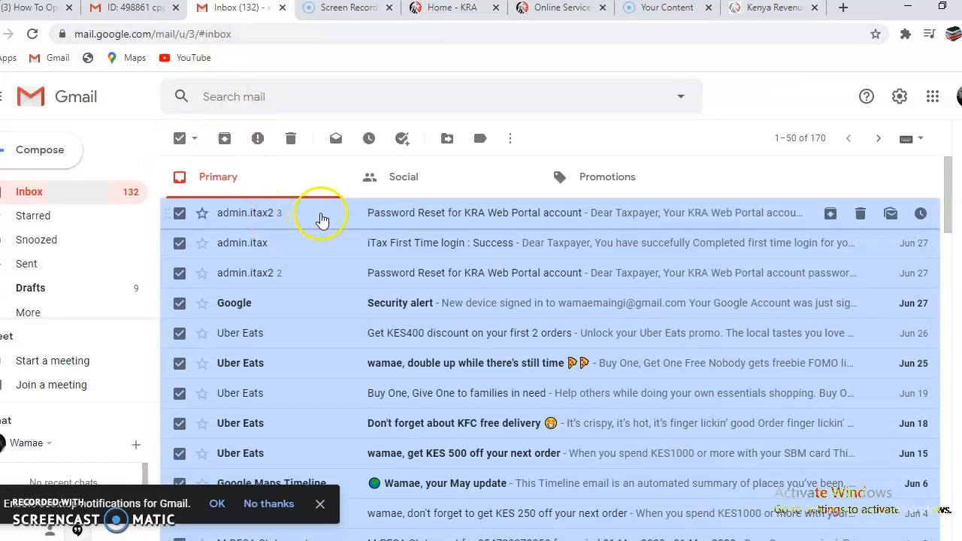
click(410, 218)
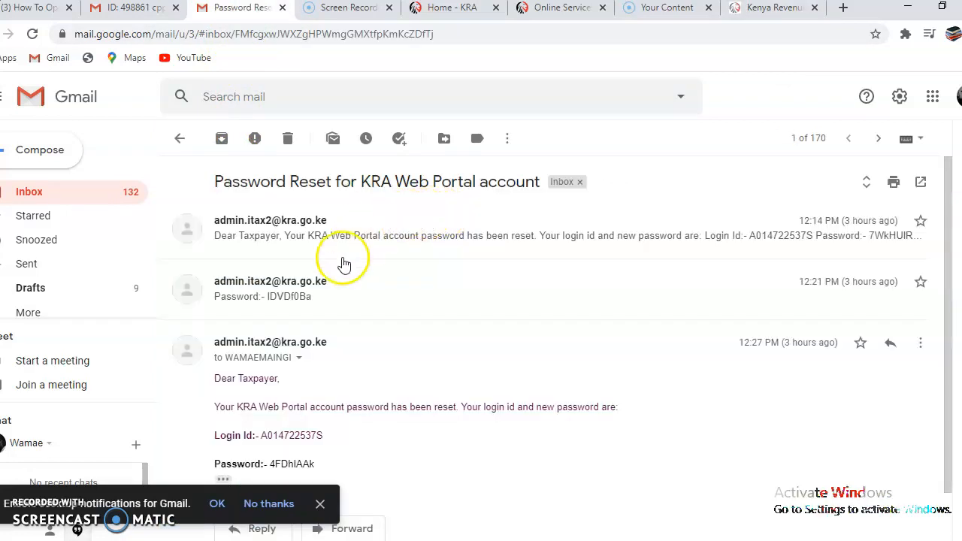
scroll(387, 464, down, 1)
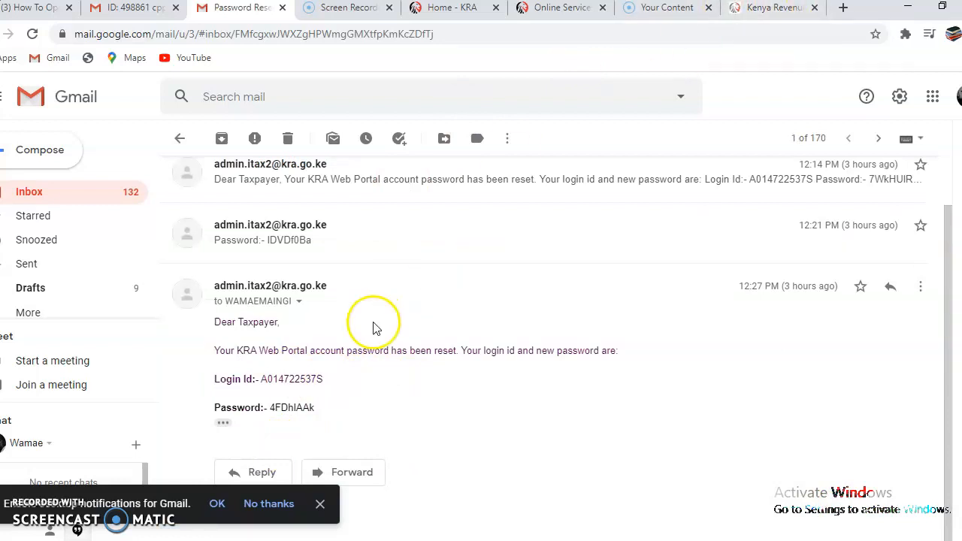
click(763, 9)
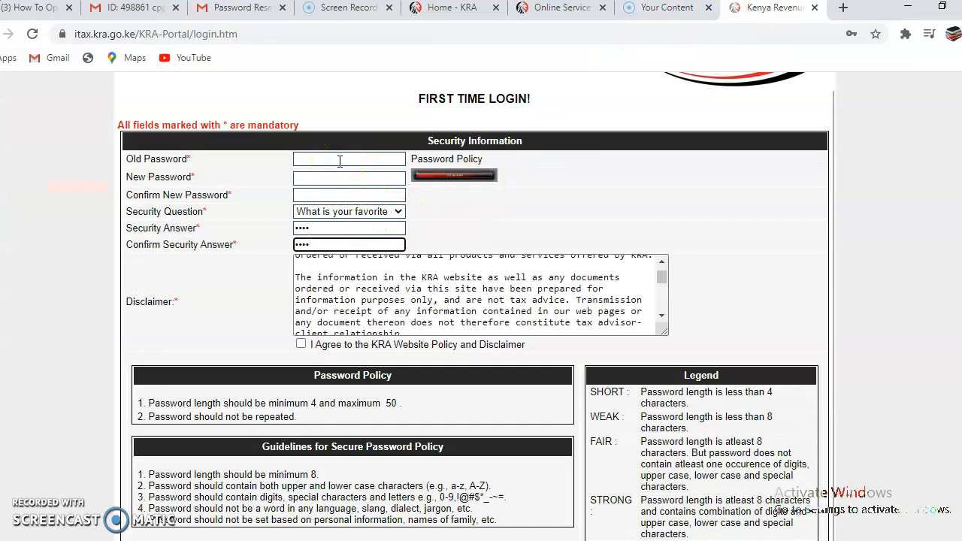
Accept the KRA website policy and disclaimer and confirm reading the Secure Password Policy Guideline
scroll(361, 280, down, 2)
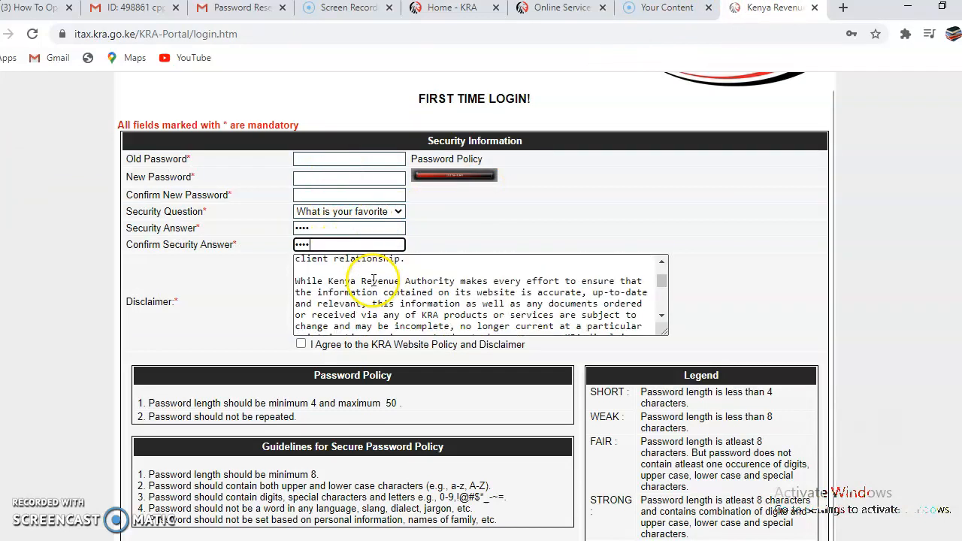
scroll(421, 417, down, 1)
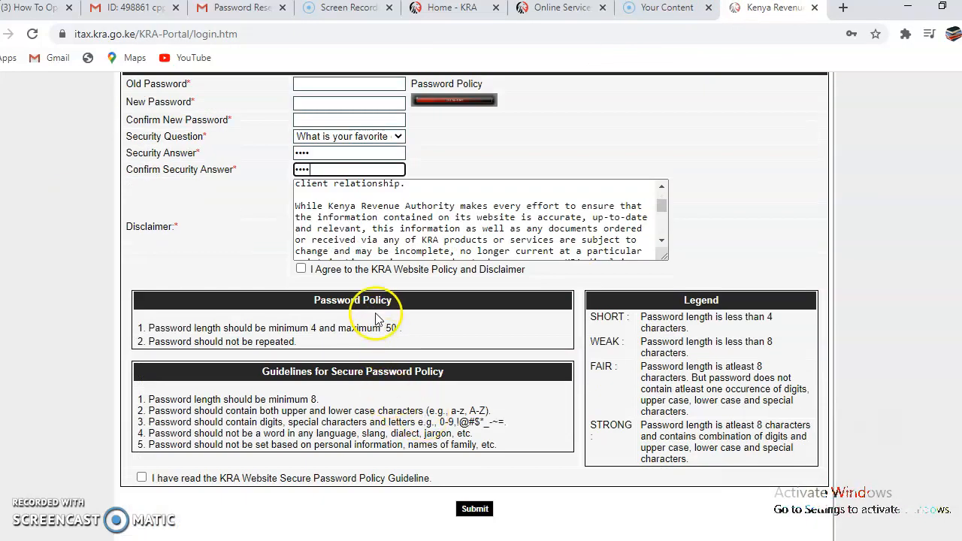
click(301, 269)
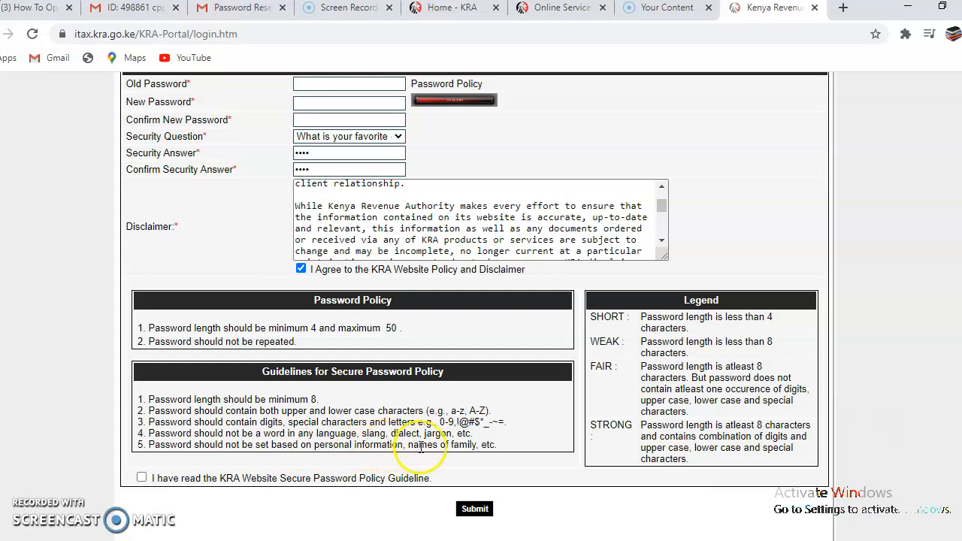
click(141, 477)
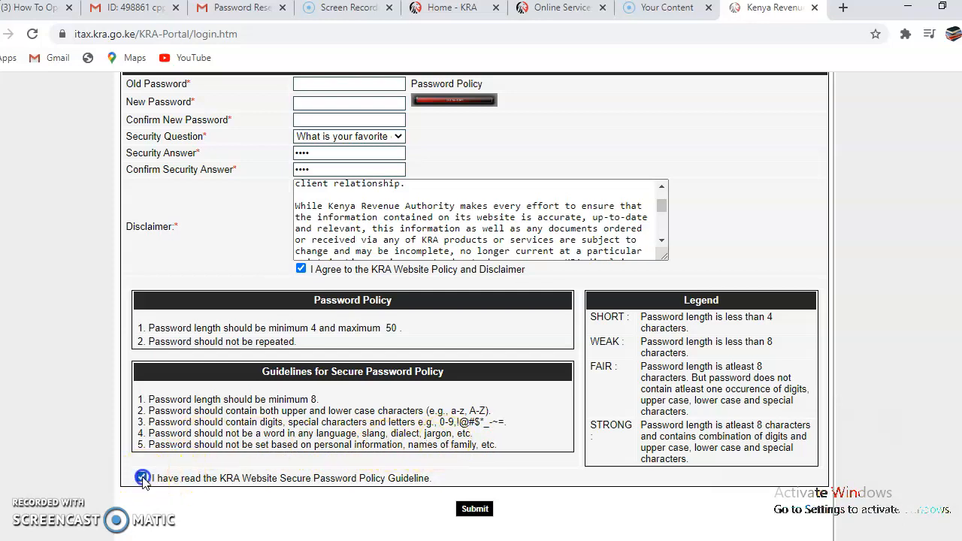
scroll(692, 368, down, 1)
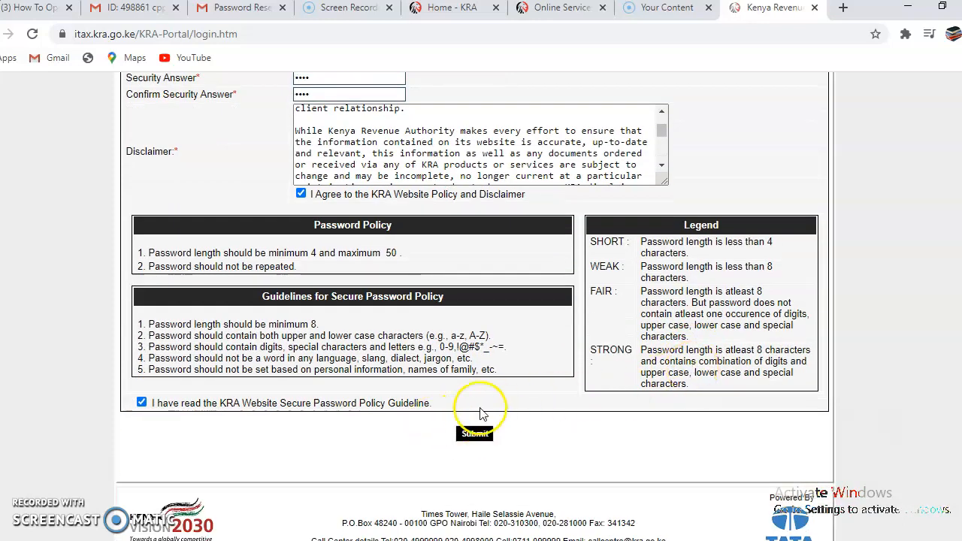
scroll(495, 412, up, 1)
Look up the new password in the Gmail reset email and return to the first-time login form
scroll(495, 412, up, 1)
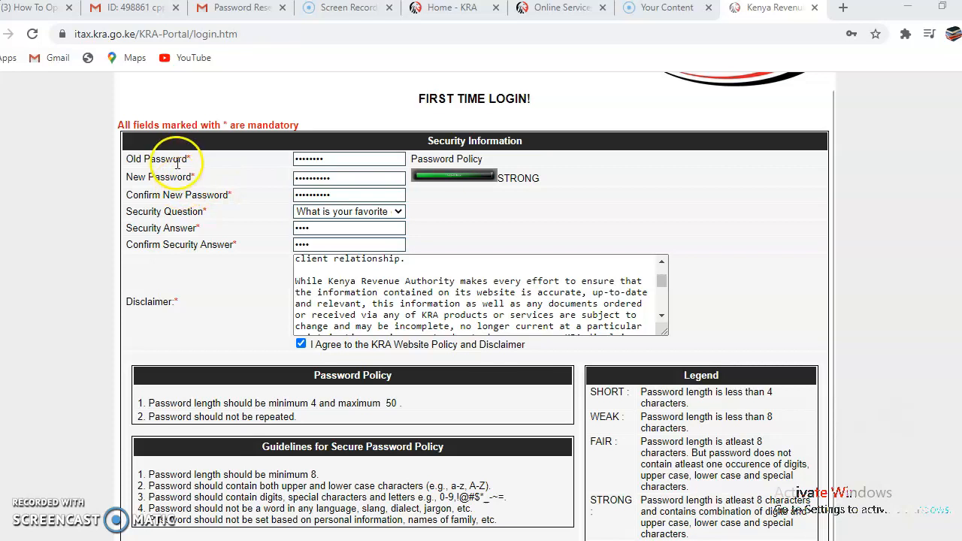
click(239, 7)
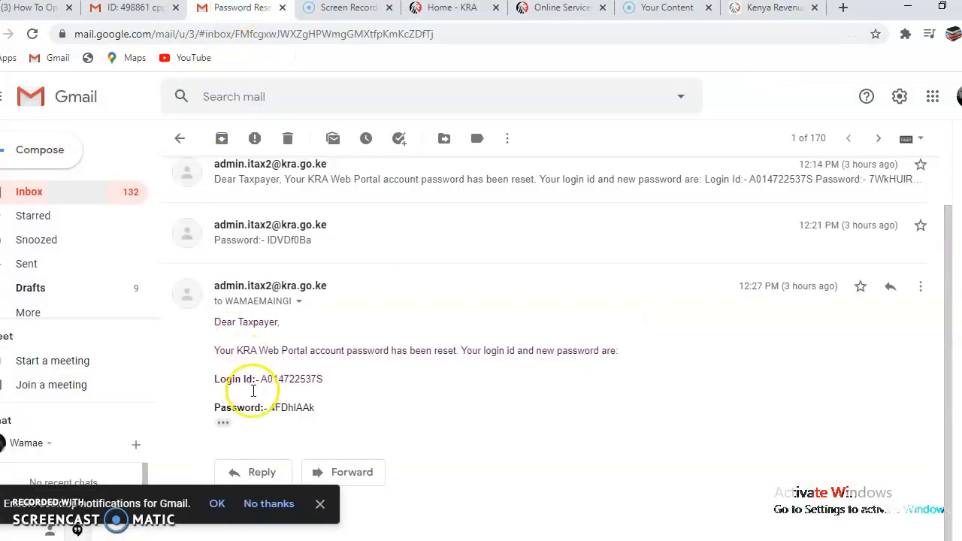
click(773, 9)
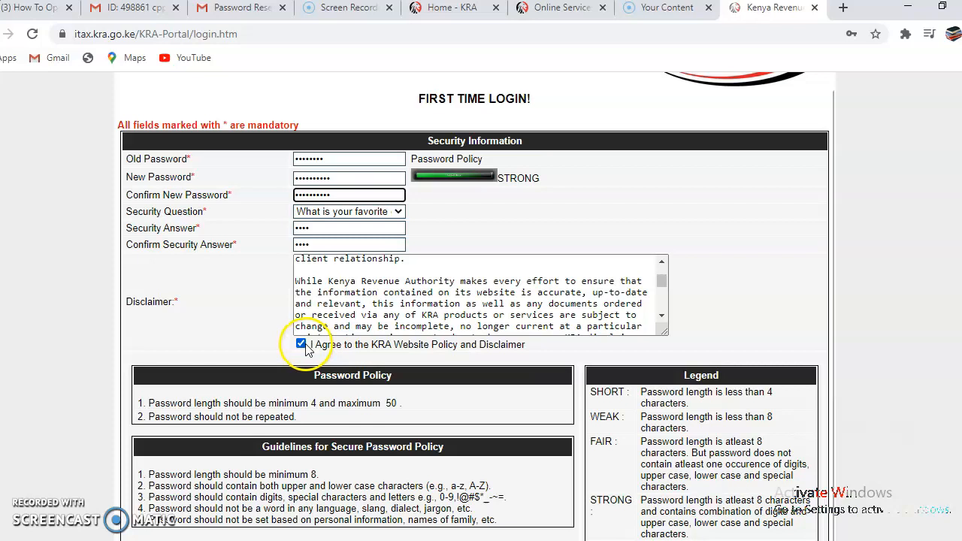
Submit the first-time login form with the old, new and confirmed passwords
scroll(410, 357, down, 1)
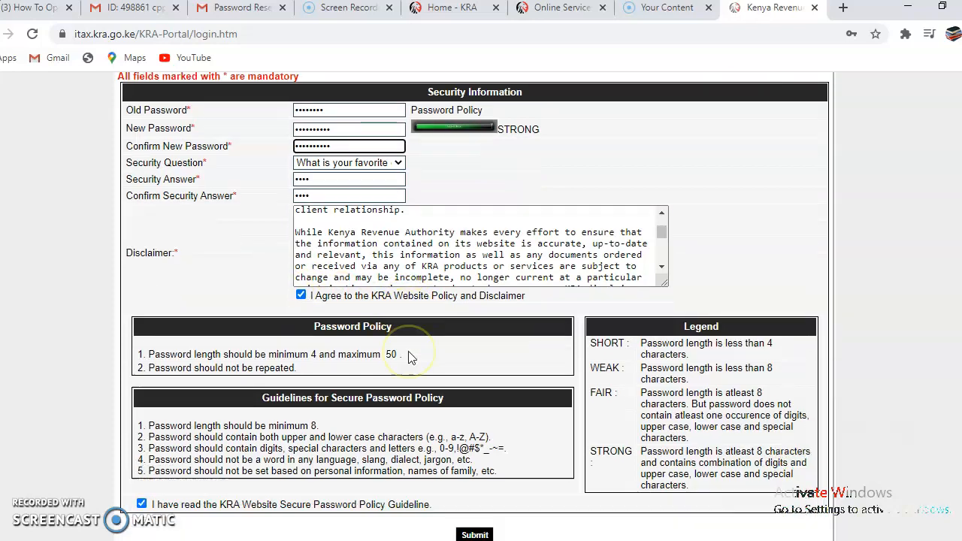
scroll(408, 357, down, 2)
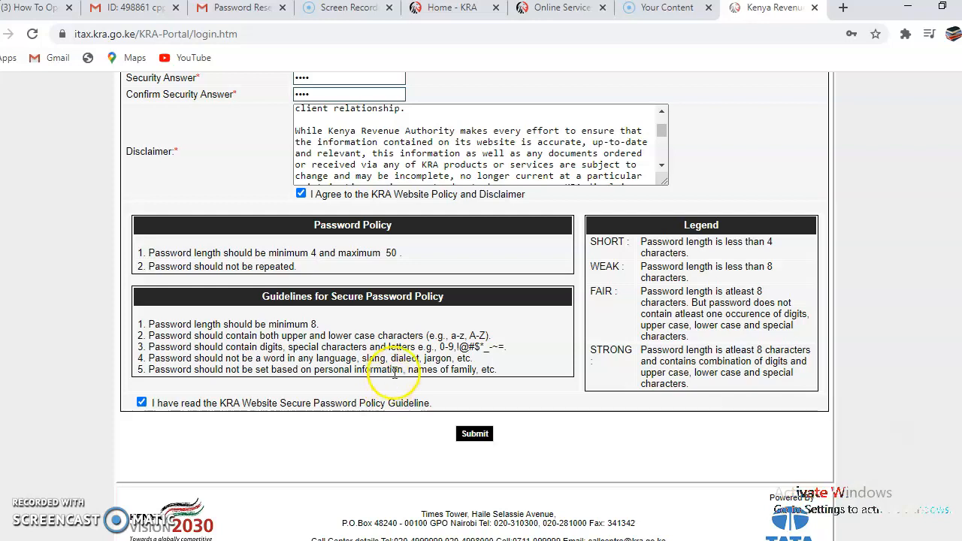
scroll(402, 369, up, 3)
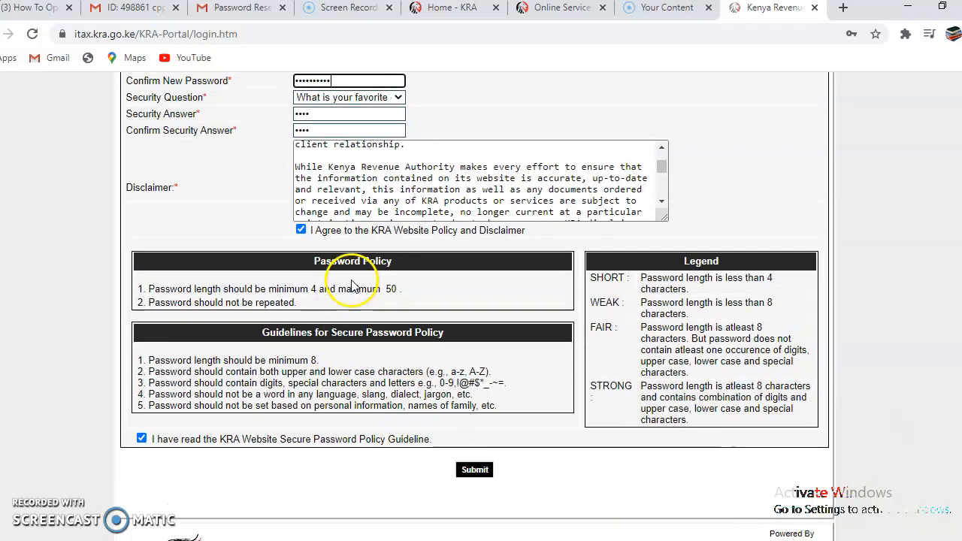
scroll(496, 254, down, 4)
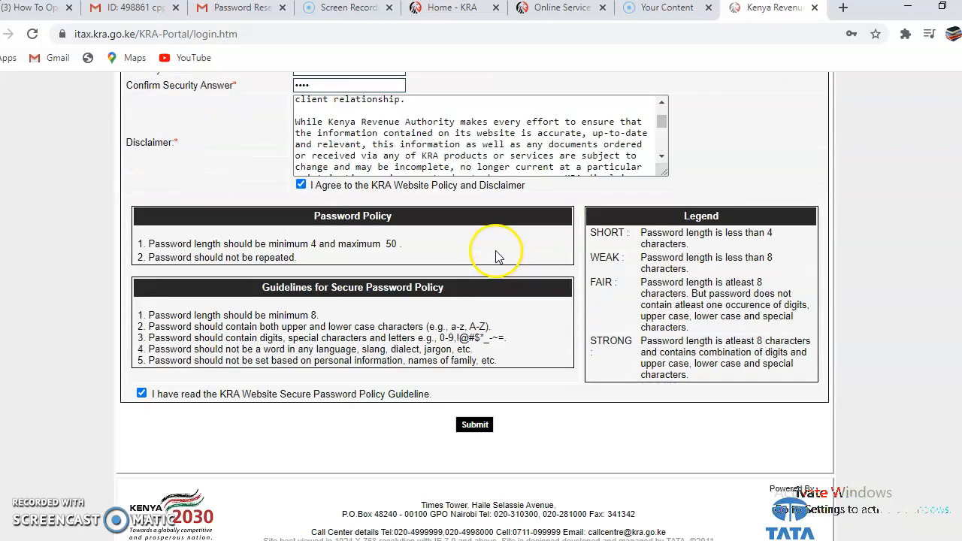
click(475, 401)
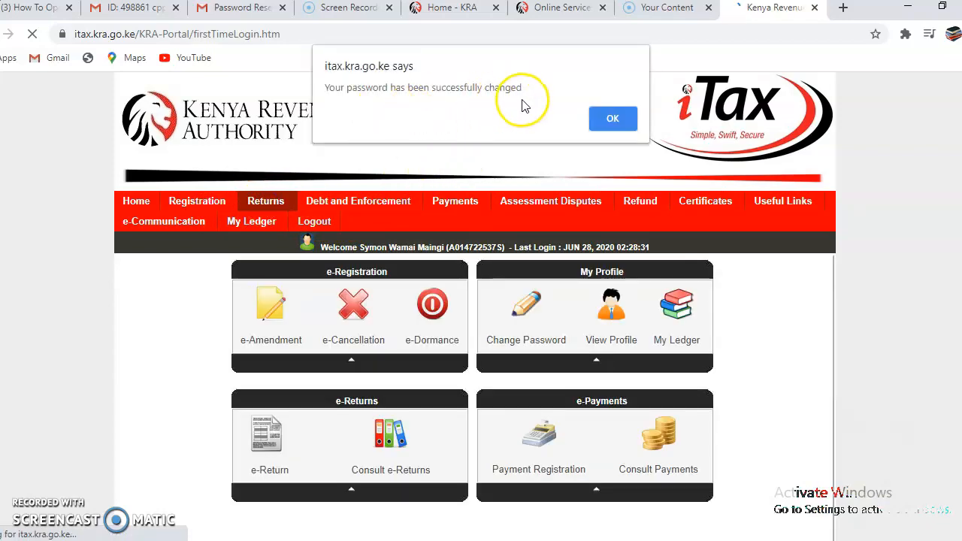
Dismiss the 'password successfully changed' alert to reach the iTax dashboard
click(609, 119)
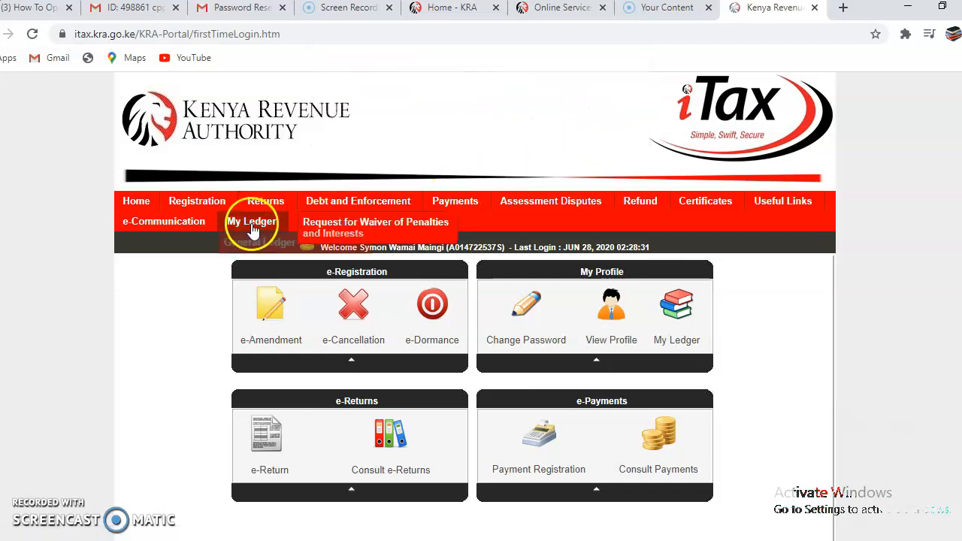
Open the File Nil Return page from the Returns menu
mouse_move(263, 203)
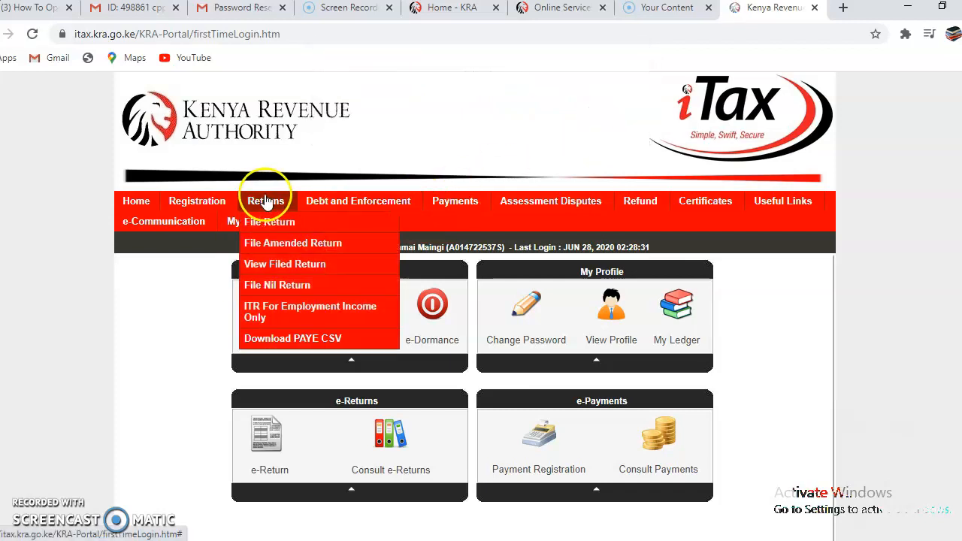
click(282, 286)
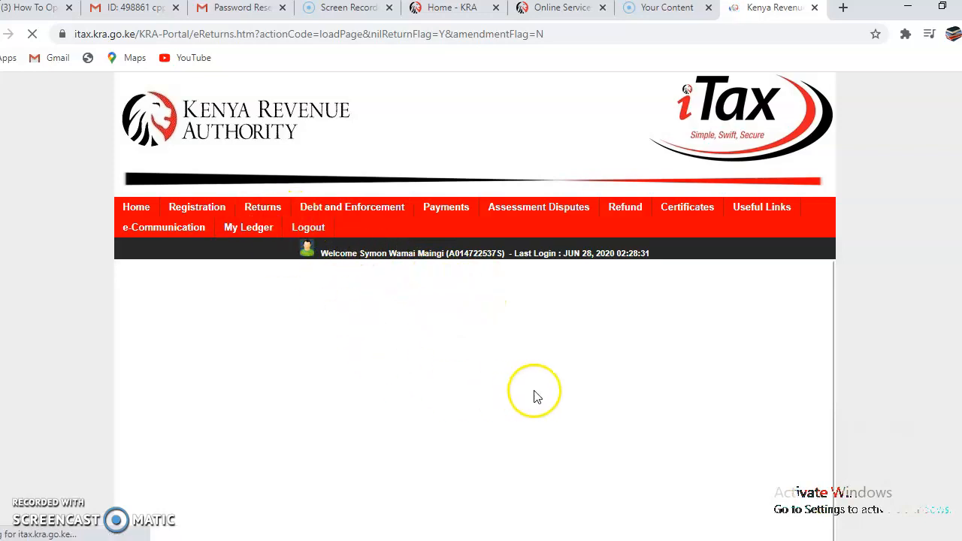
scroll(460, 373, down, 1)
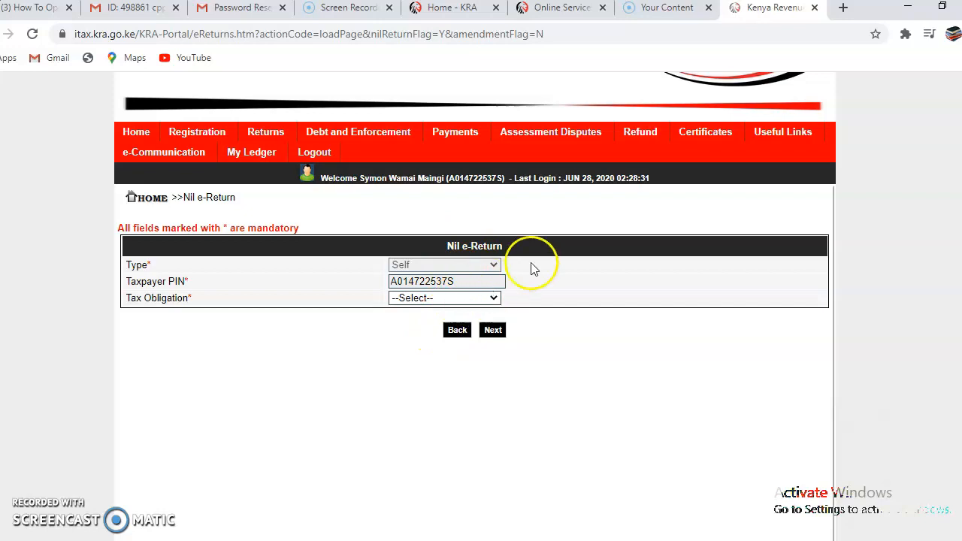
Choose Income Tax - Resident Individual as the Tax Obligation, continue, then switch to the Gmail reset email
click(494, 299)
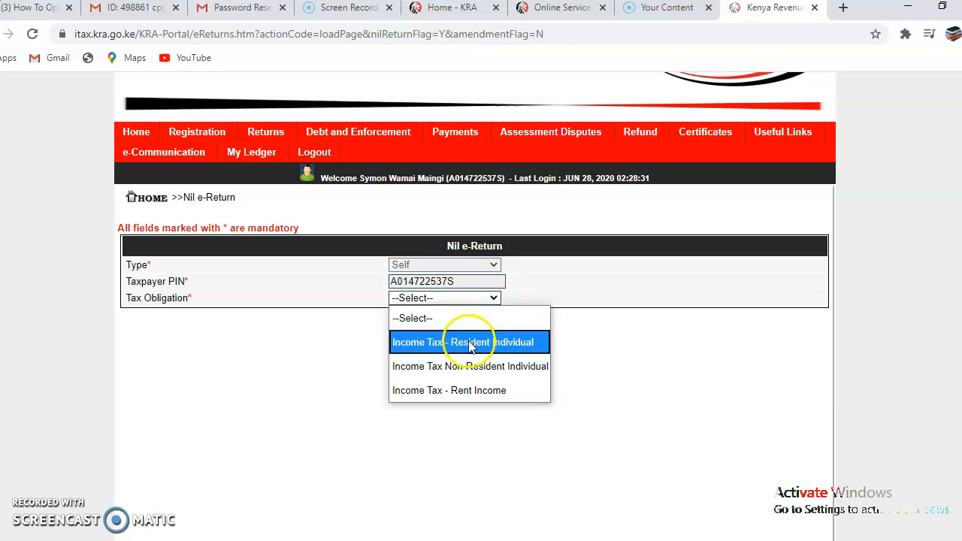
click(469, 343)
click(491, 332)
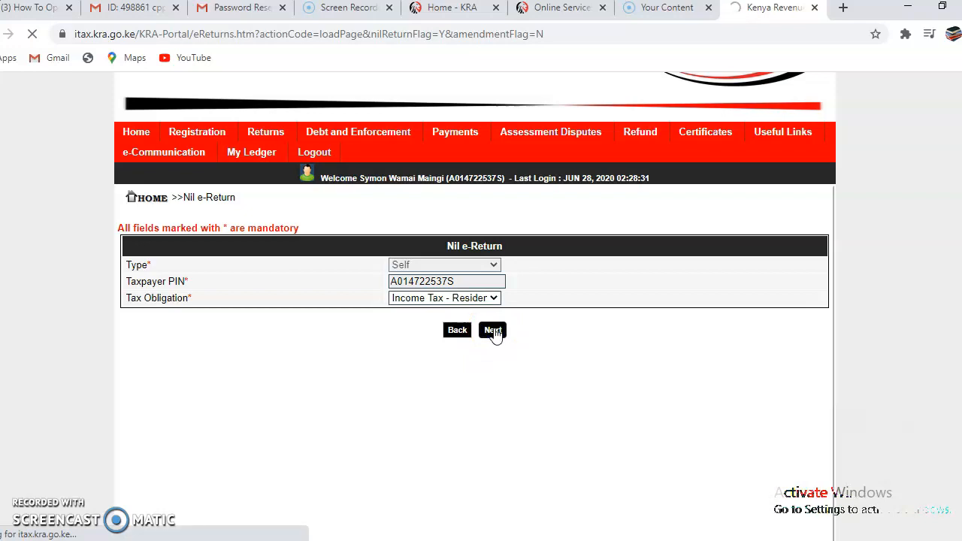
click(494, 332)
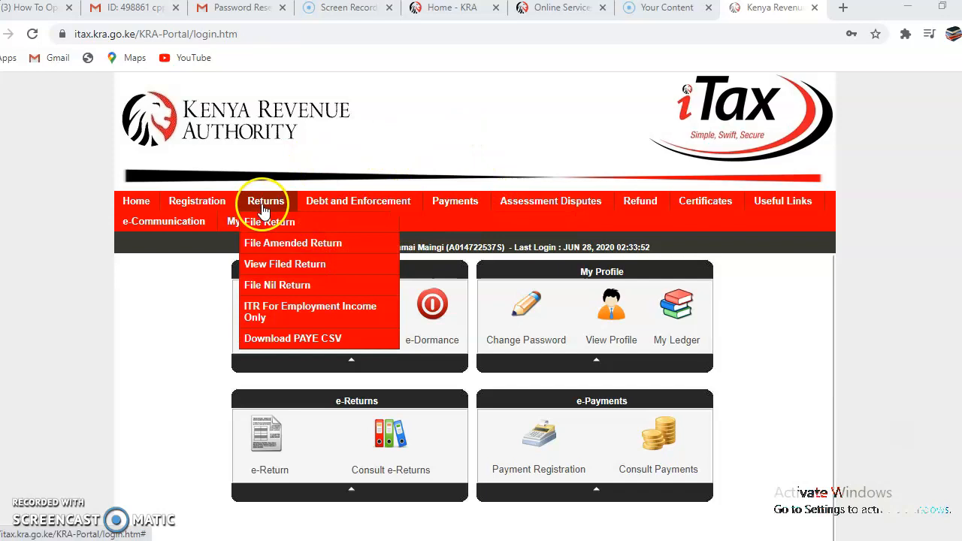
click(223, 11)
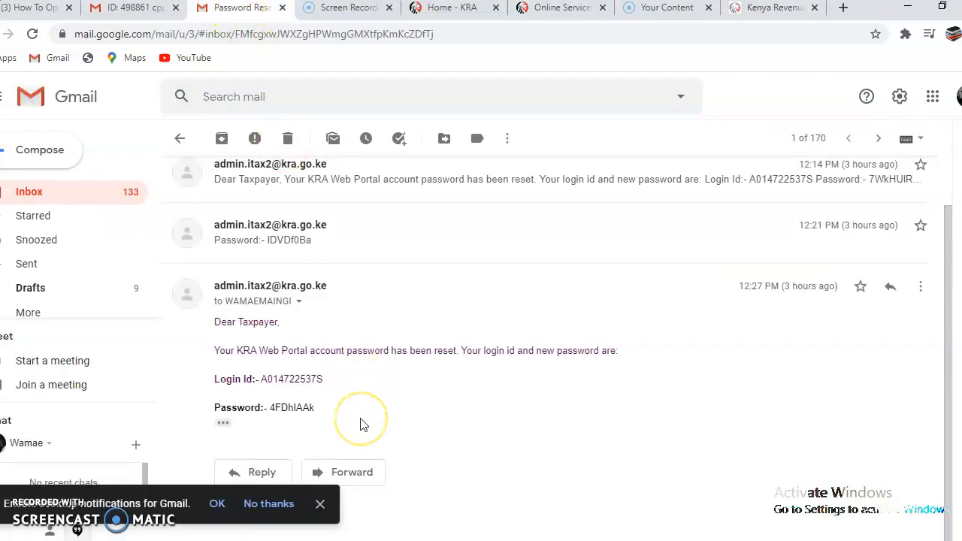
Read the 'iTax First Time login : Success' email from the inbox, then return to the iTax tab
click(180, 140)
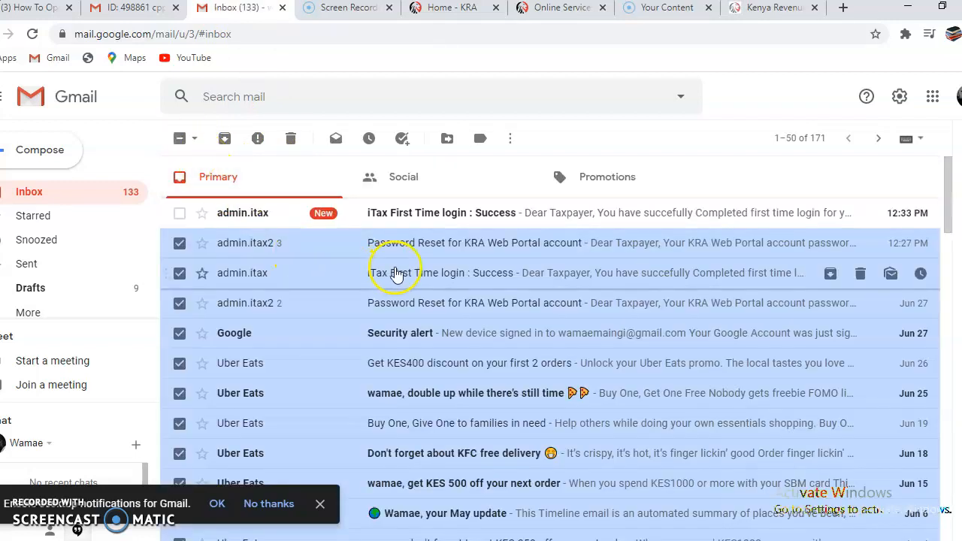
click(437, 221)
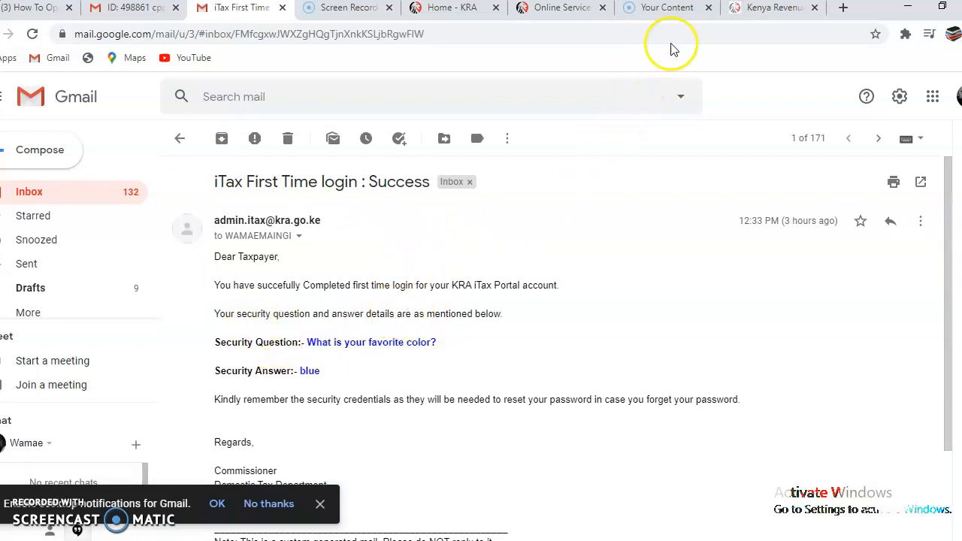
click(773, 9)
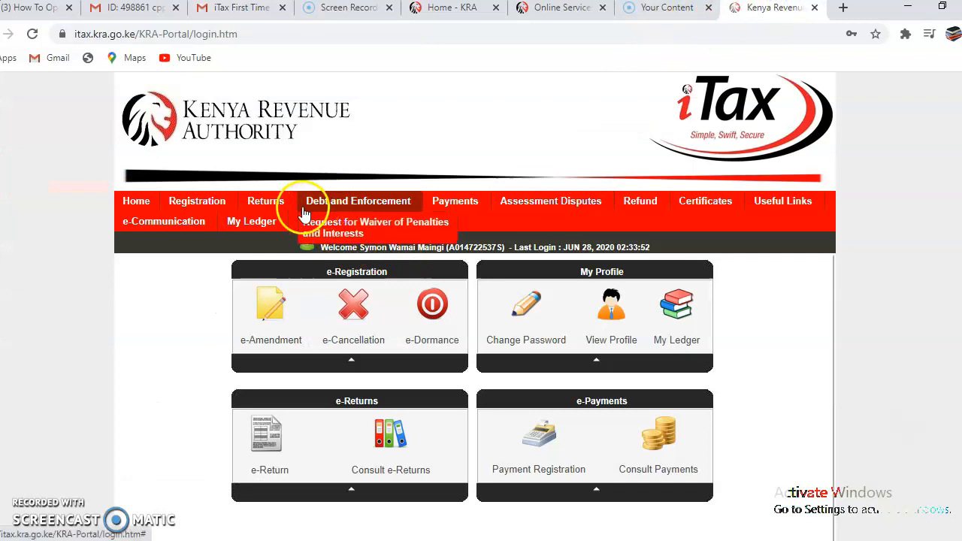
Open the Income Tax - Resident Individual Nil e-Return form via Returns > File Nil Return
mouse_move(264, 200)
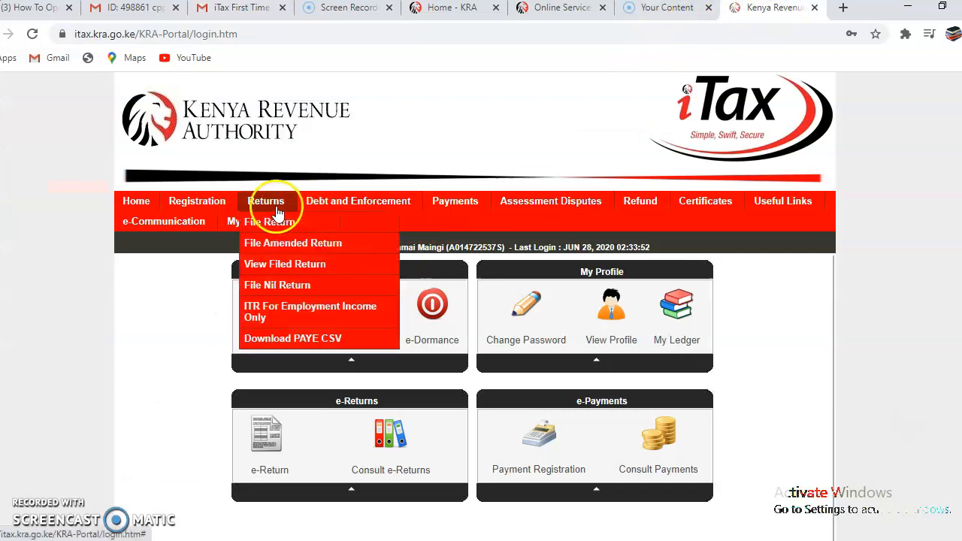
click(275, 281)
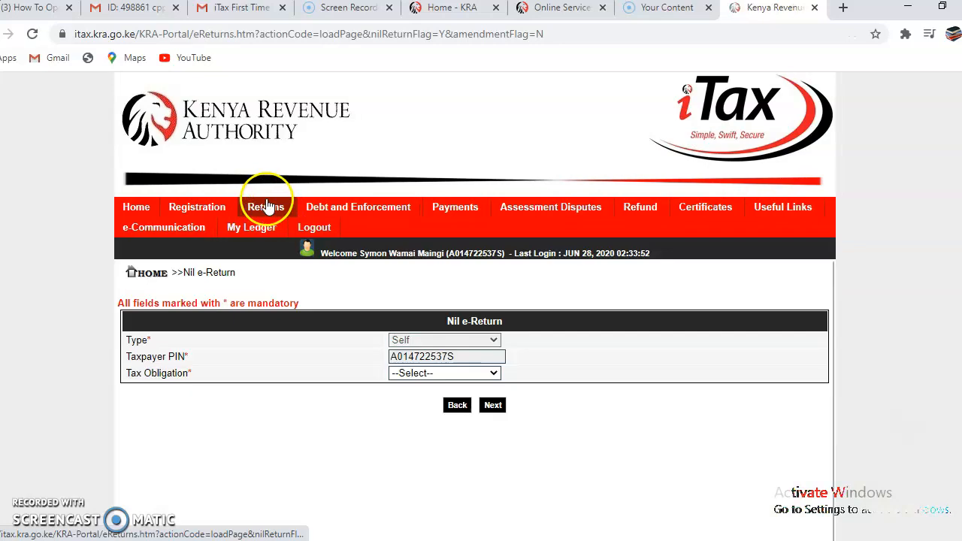
click(494, 374)
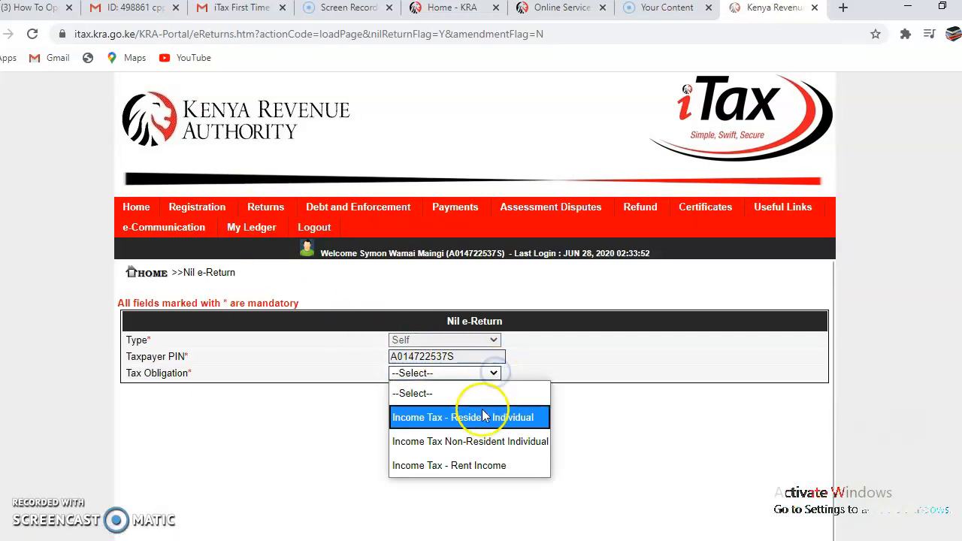
click(489, 417)
click(491, 406)
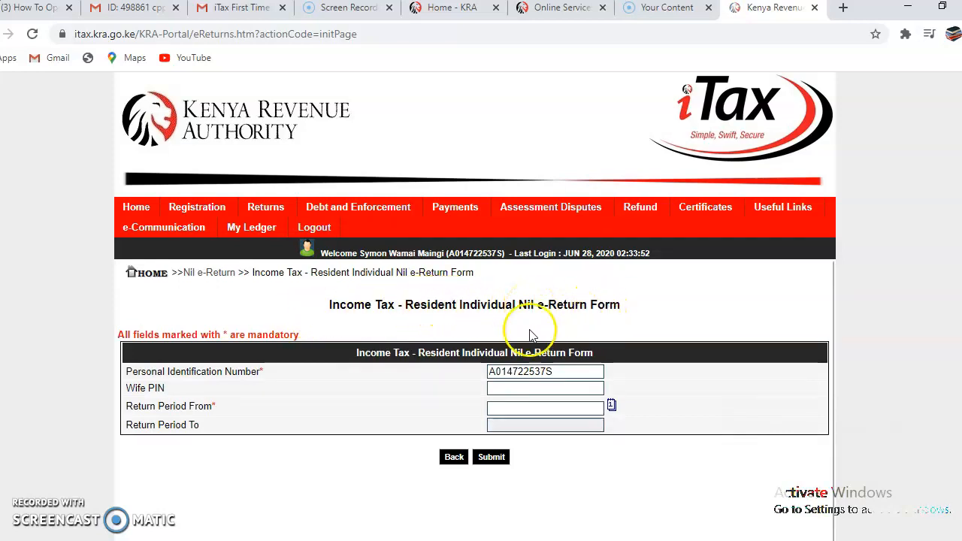
click(613, 407)
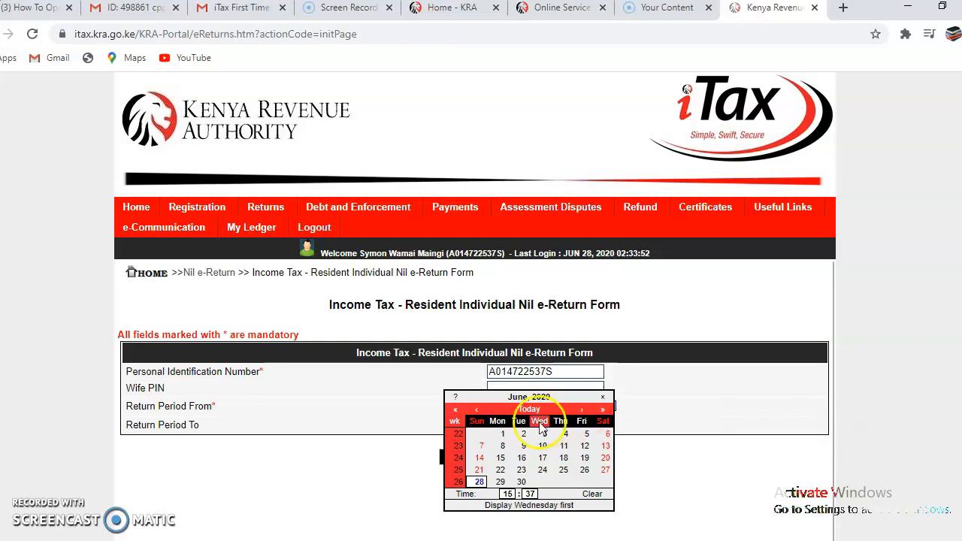
Try 1 January 2019 as the Return Period From date and dismiss the registration-date alert
click(456, 411)
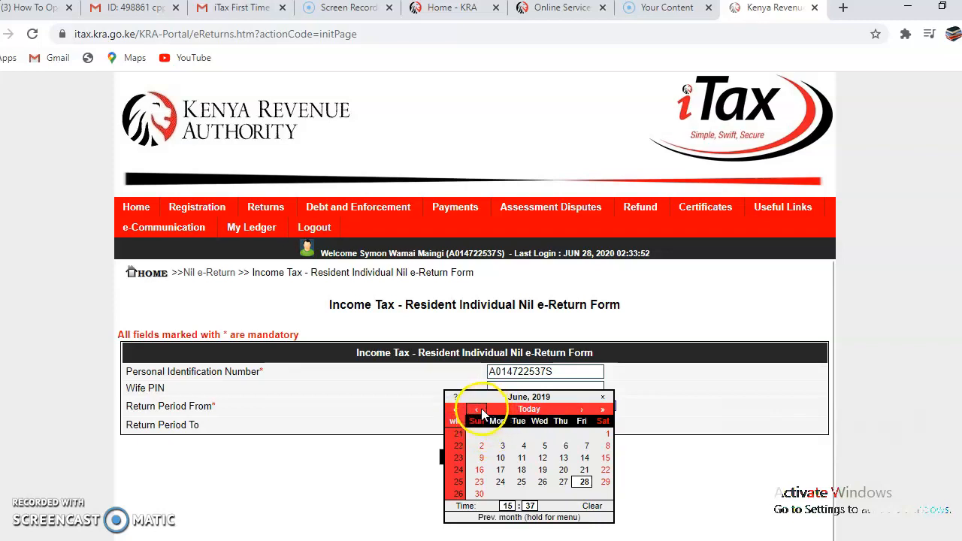
click(476, 409)
click(476, 409)
click(476, 409)
click(476, 409)
click(476, 409)
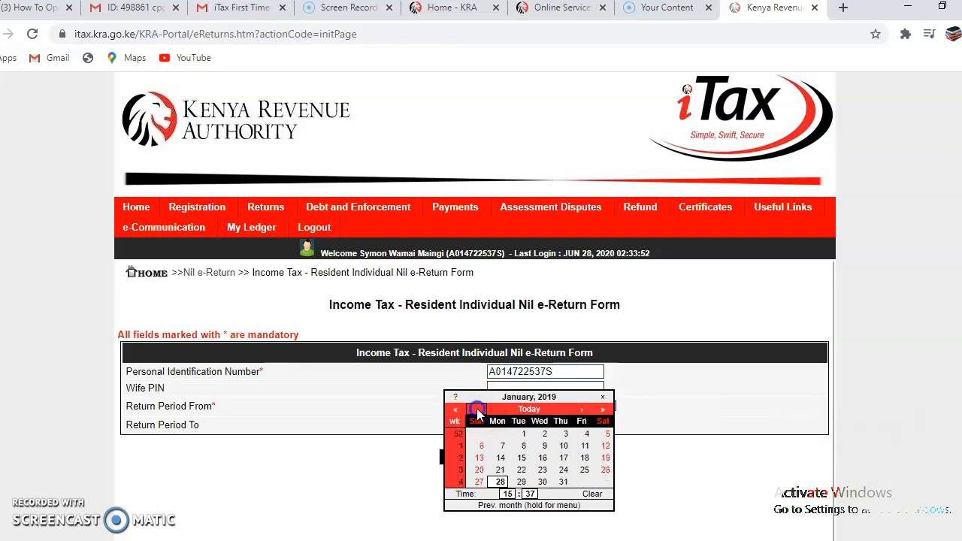
click(522, 439)
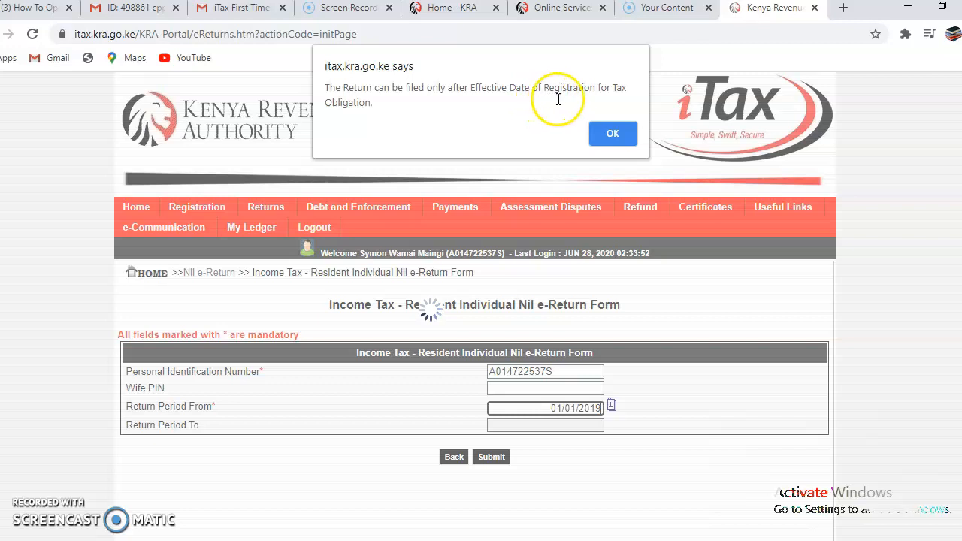
click(612, 134)
Try 1 June 2020 as the start date and dismiss the filing-after-31/12/2020 alert
click(611, 405)
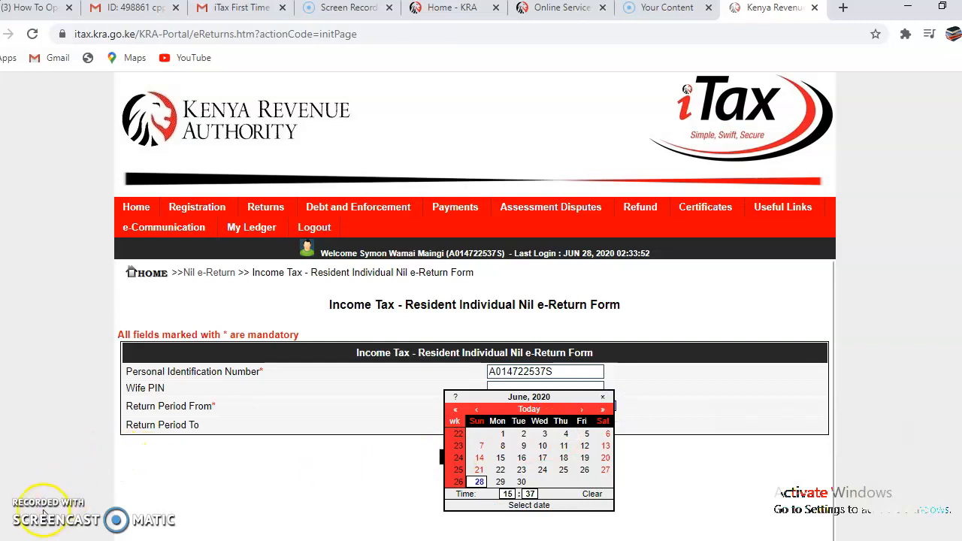
click(502, 434)
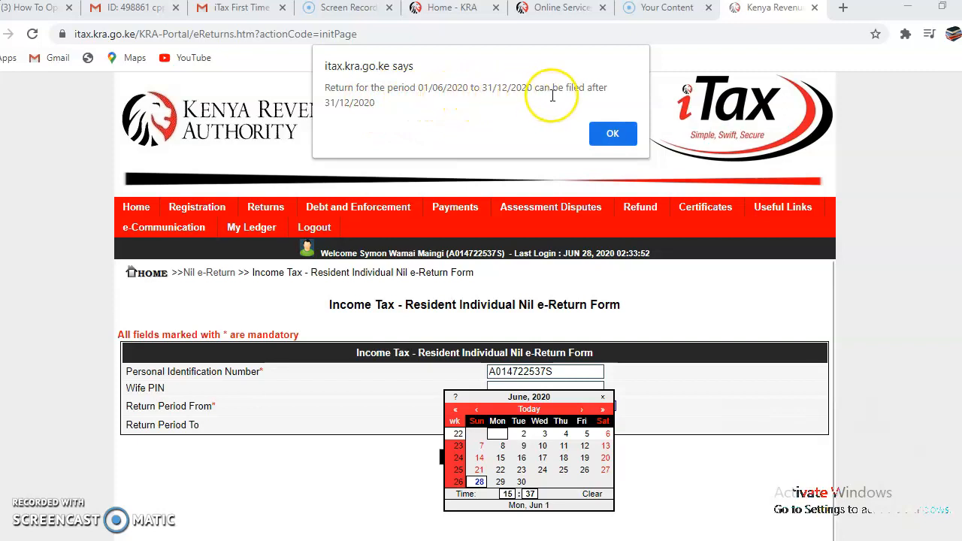
click(612, 129)
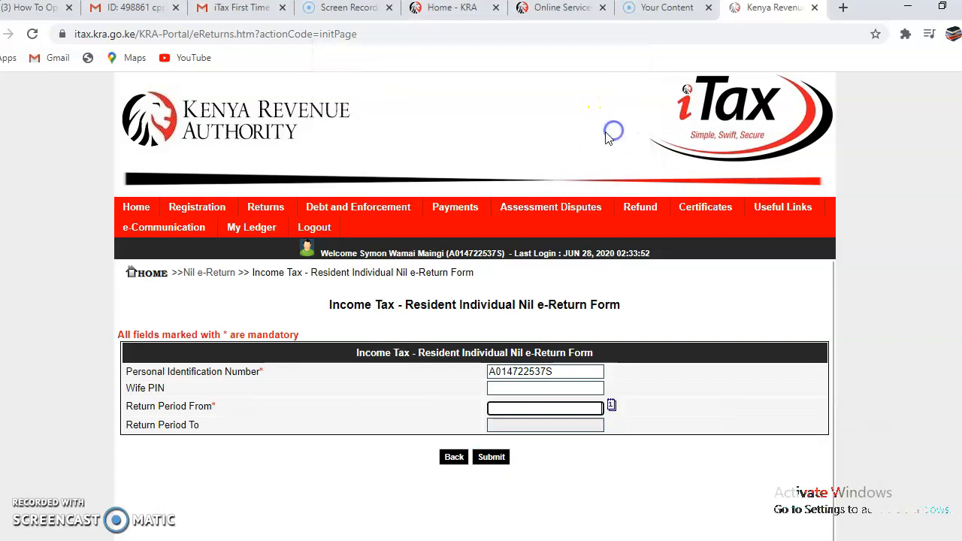
Retry 1 January 2019 as the start date, dismiss the registration-date alert, and open the Gmail PIN Certificate
click(609, 405)
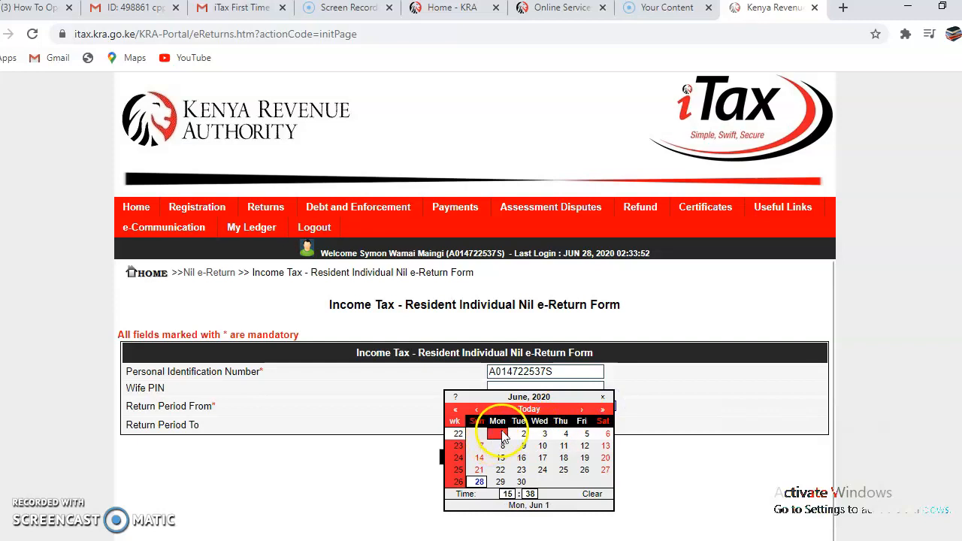
click(478, 412)
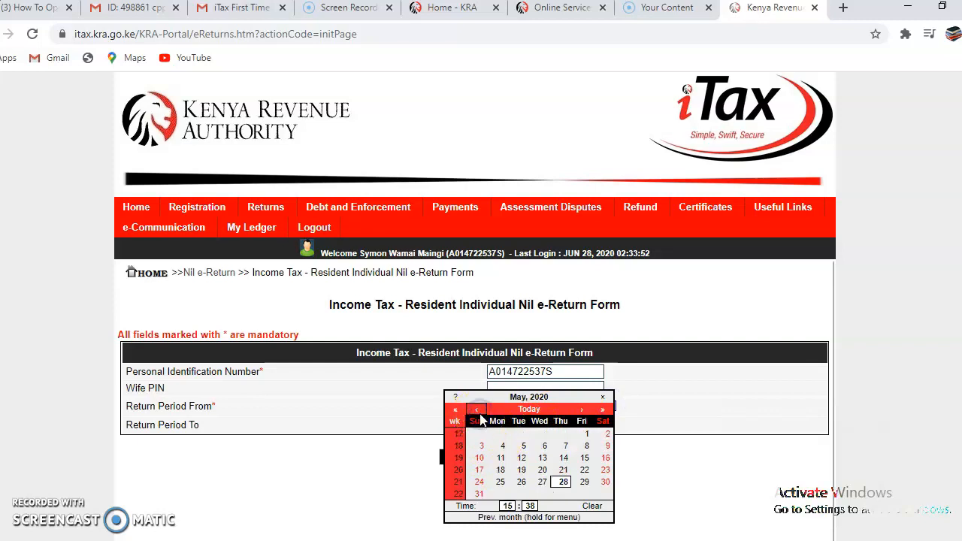
click(478, 411)
click(478, 411)
click(478, 411)
click(479, 411)
click(478, 411)
click(478, 411)
click(478, 411)
click(478, 411)
click(478, 412)
click(478, 411)
click(478, 412)
click(480, 412)
click(480, 413)
click(480, 412)
click(480, 412)
click(479, 413)
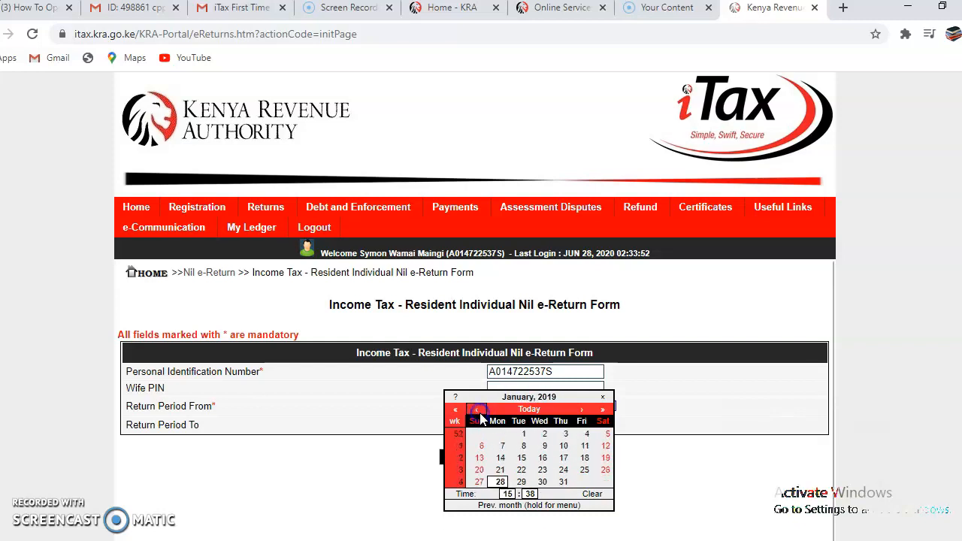
click(524, 437)
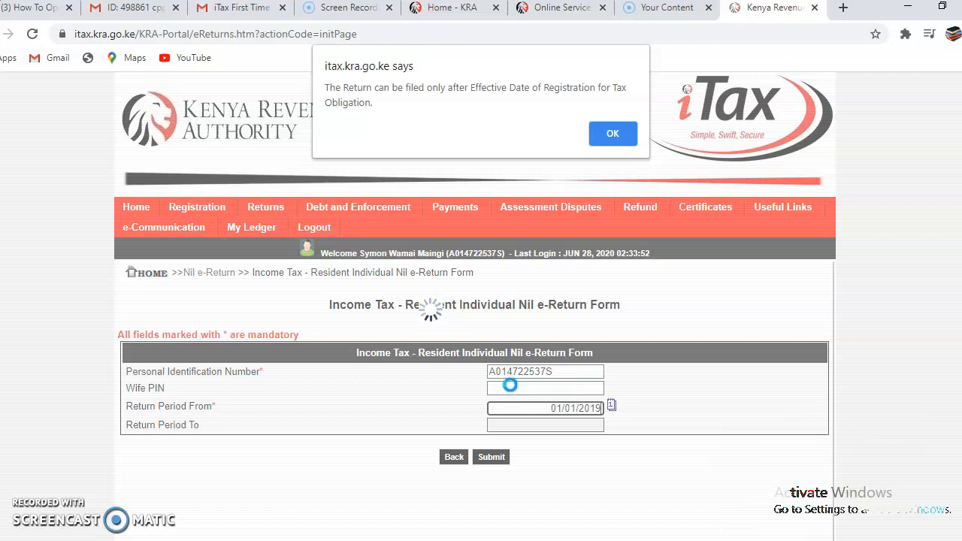
click(615, 133)
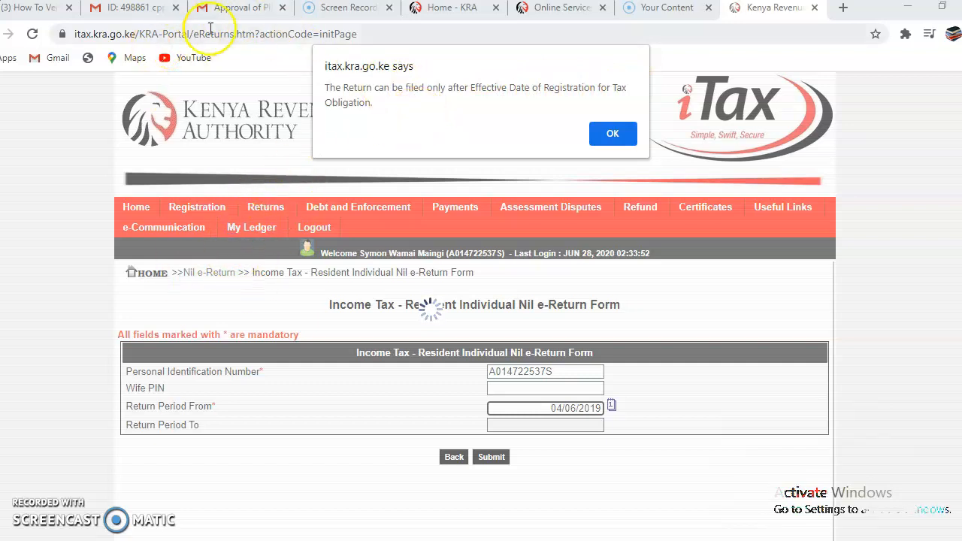
click(230, 9)
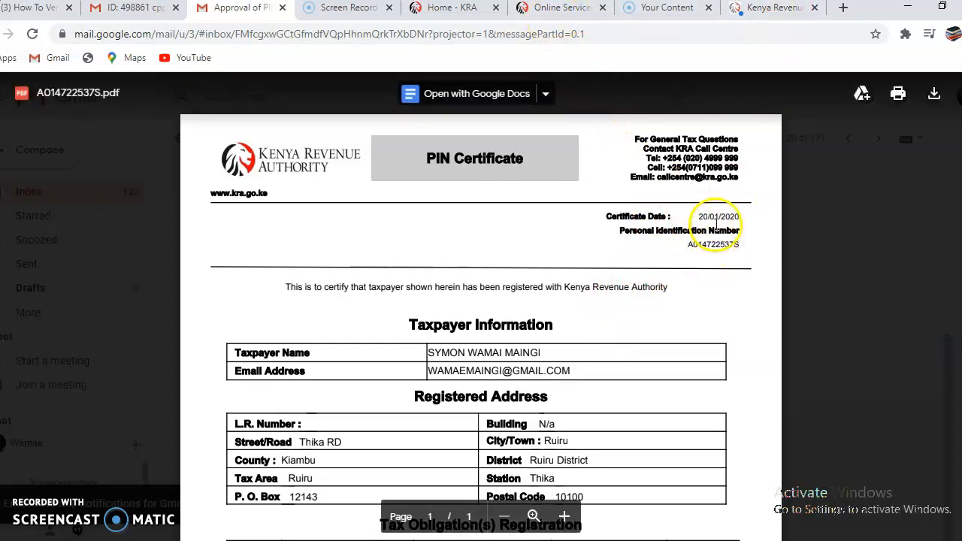
Return from the PIN Certificate (dated 20/01/2020) to the iTax Nil e-Return form
click(765, 9)
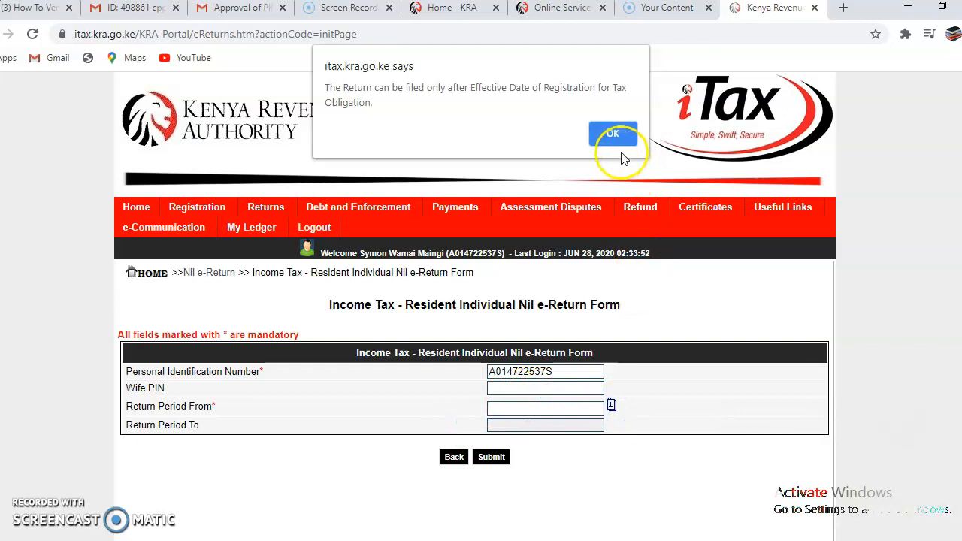
Set 20 June 2020 as Return Period From, dismiss the 31/12/2020 filing alert, and reopen the PIN Certificate
click(615, 134)
click(611, 406)
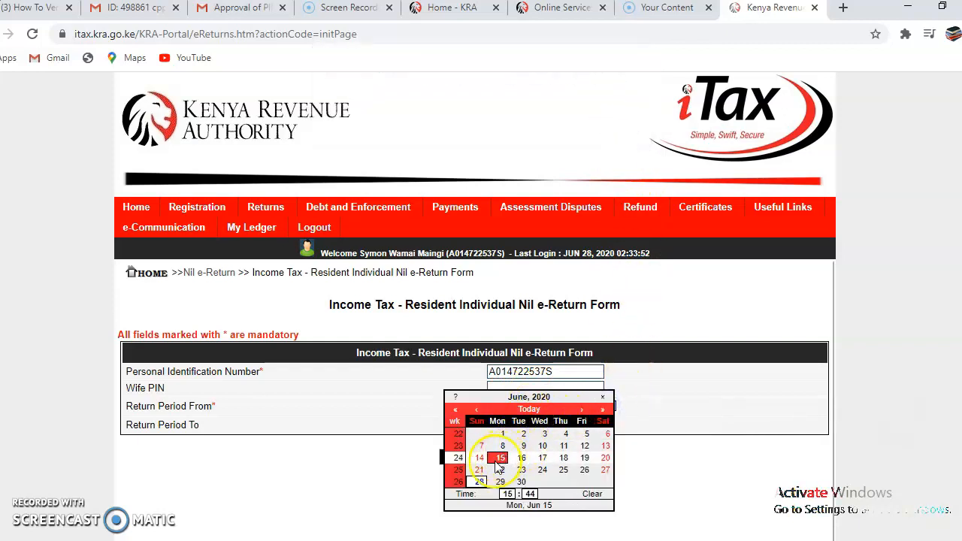
click(606, 457)
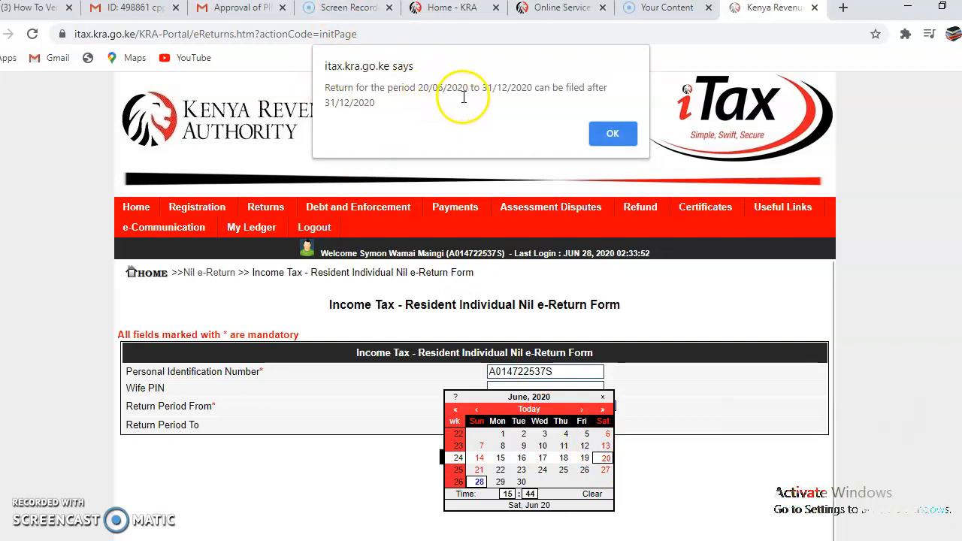
click(478, 409)
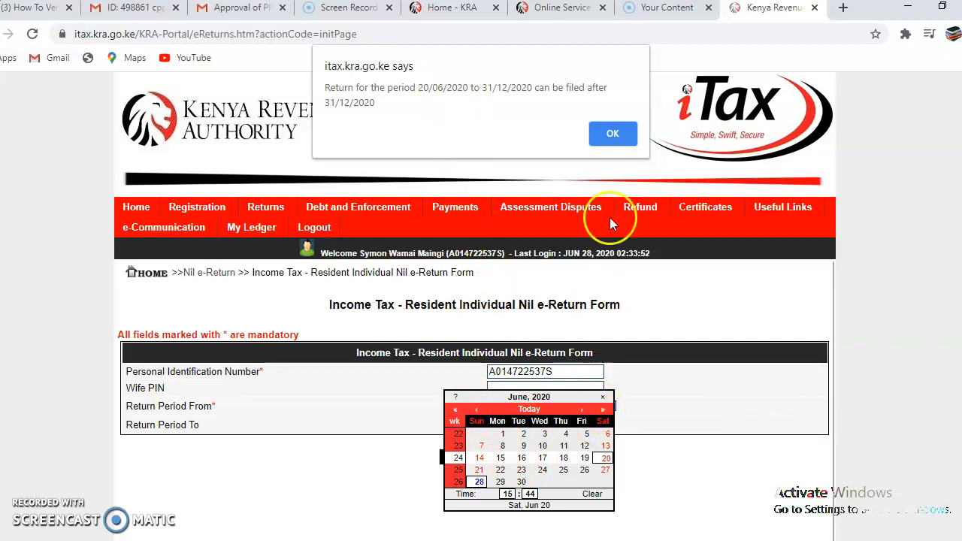
click(630, 133)
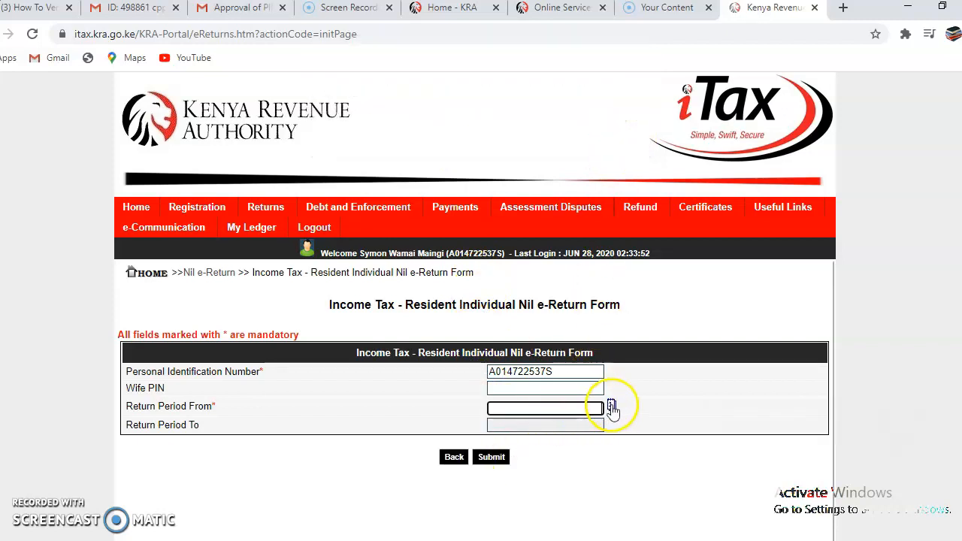
click(240, 7)
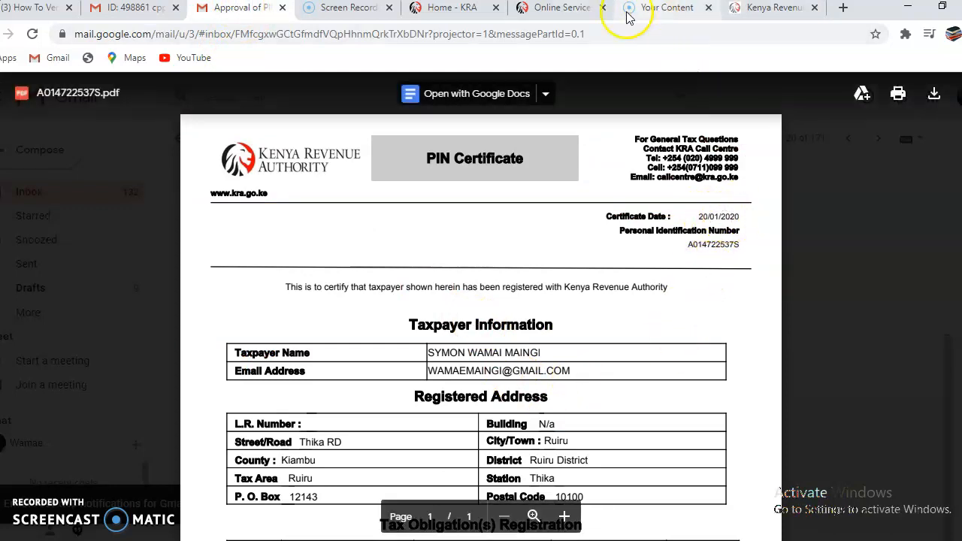
Back in iTax, set 20 January 2020 as Return Period From and dismiss the 31/12/2020 filing alert
click(748, 9)
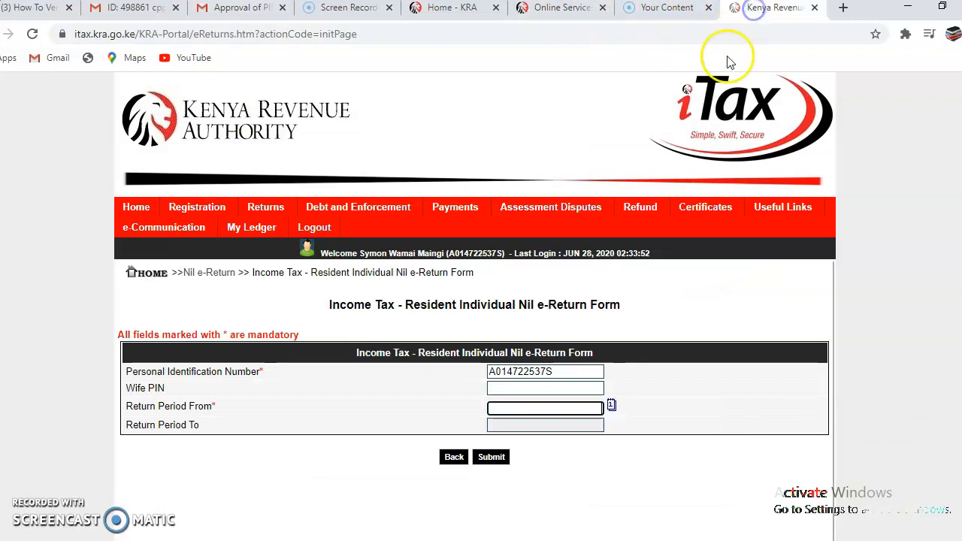
click(610, 407)
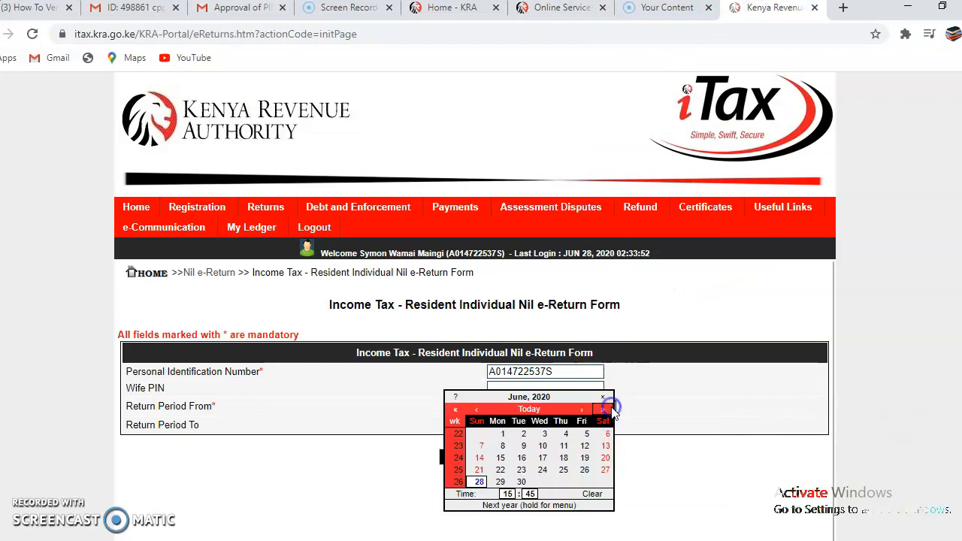
click(476, 410)
click(475, 409)
click(476, 410)
click(476, 410)
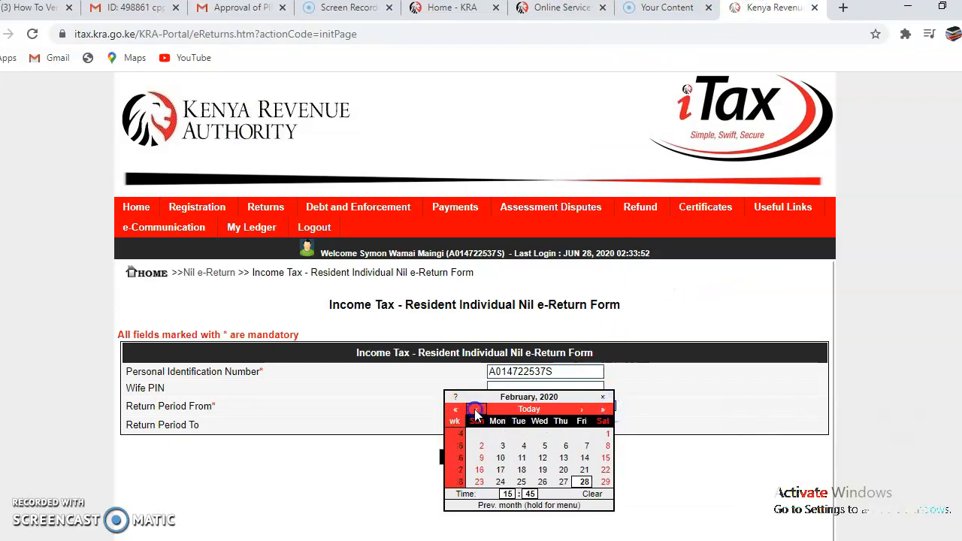
click(476, 410)
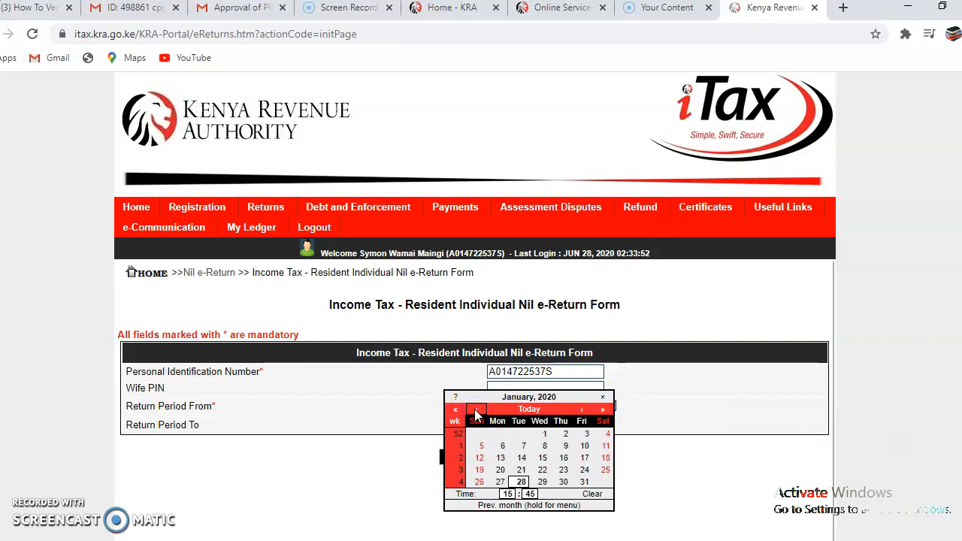
click(500, 470)
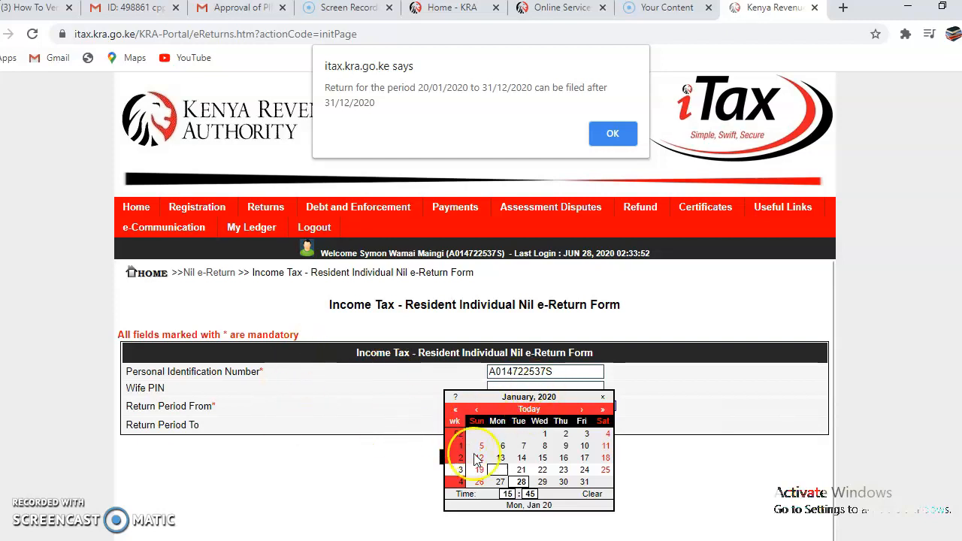
click(603, 494)
click(614, 133)
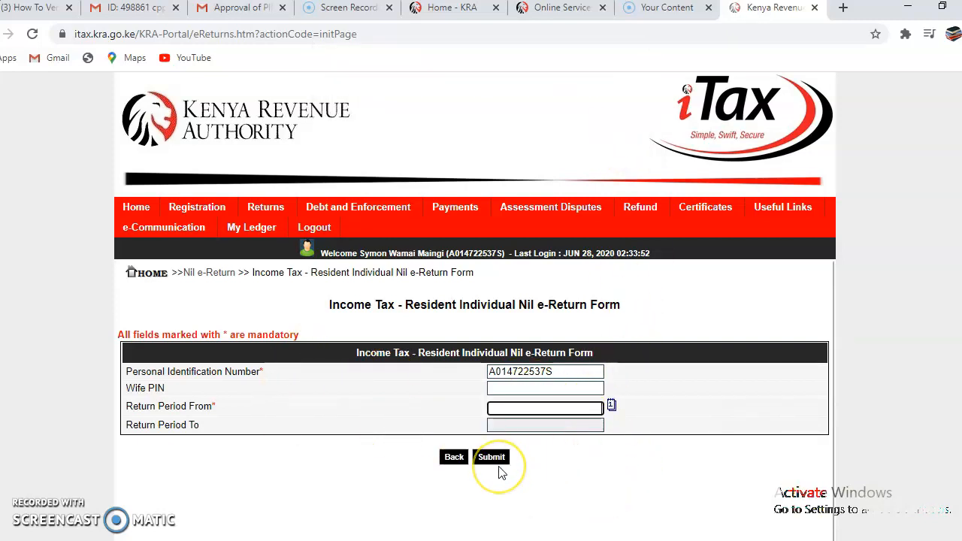